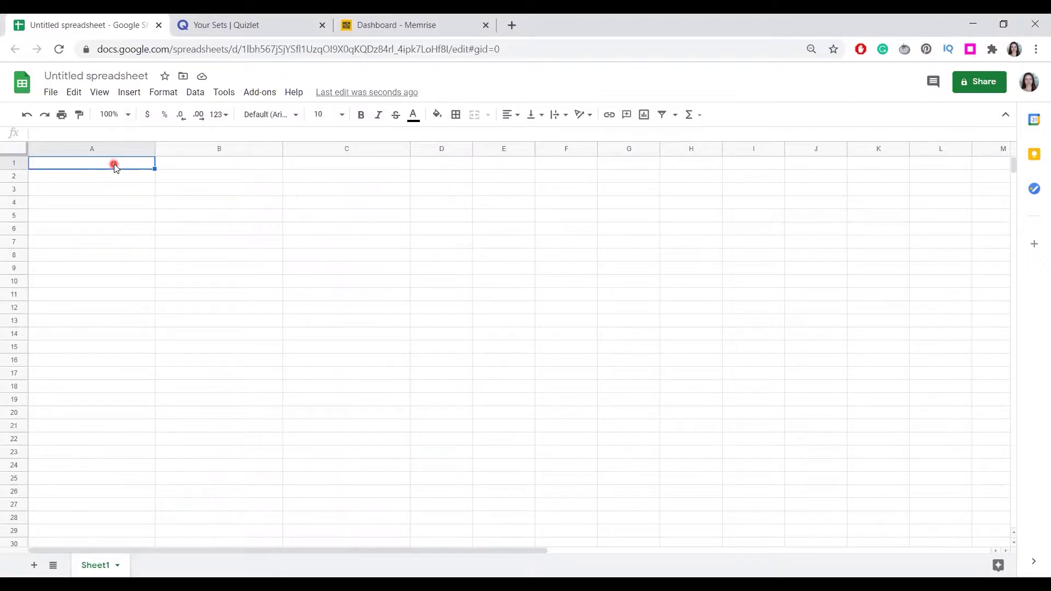
Enter headers English, Russian and Urainian in A1:C1, and abominable in A2.
{"action": "type", "text": "E"}
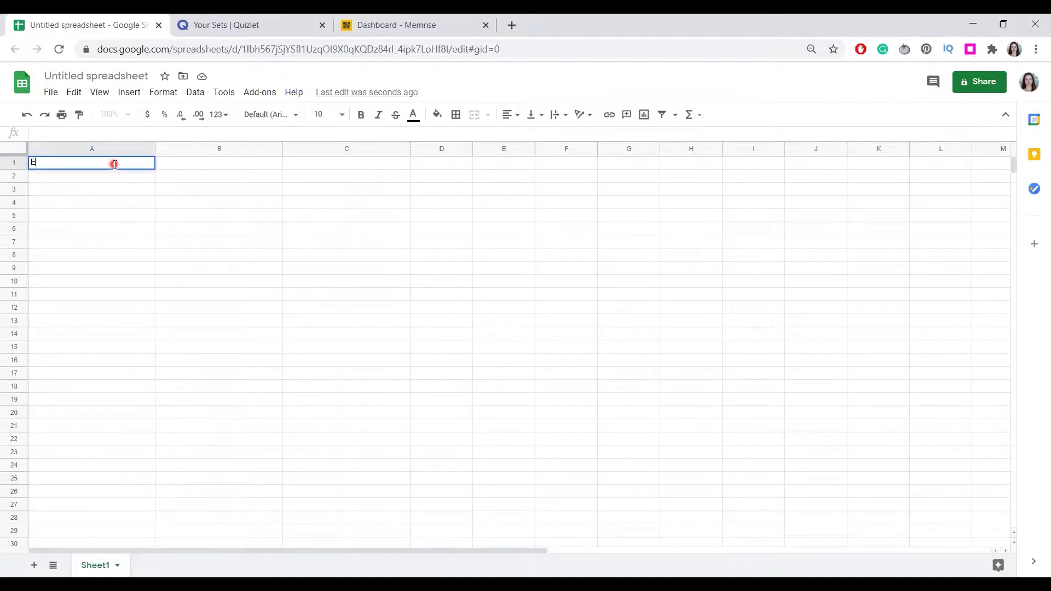
{"action": "type", "text": "nglish"}
{"action": "left_click", "coordinate": [200, 167]}
{"action": "type", "text": "Russ"}
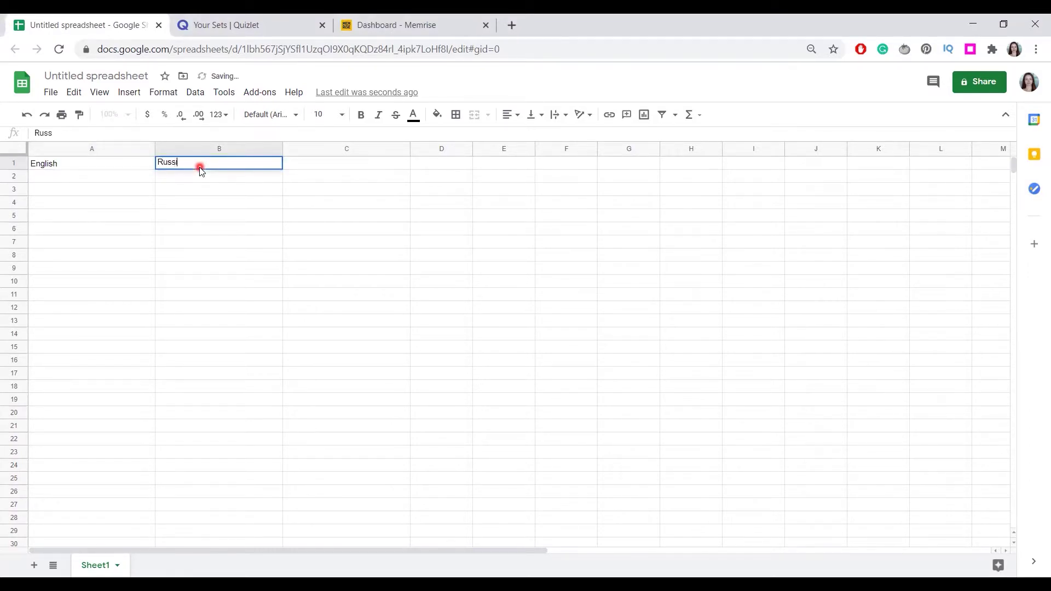
{"action": "type", "text": "ian"}
{"action": "left_click", "coordinate": [305, 169]}
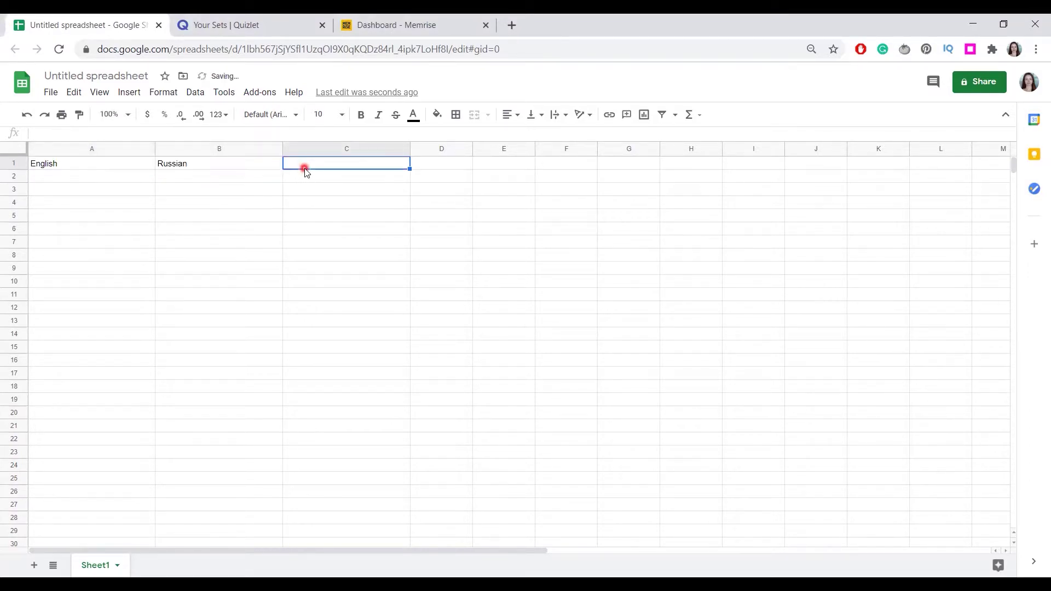
{"action": "type", "text": "Urai"}
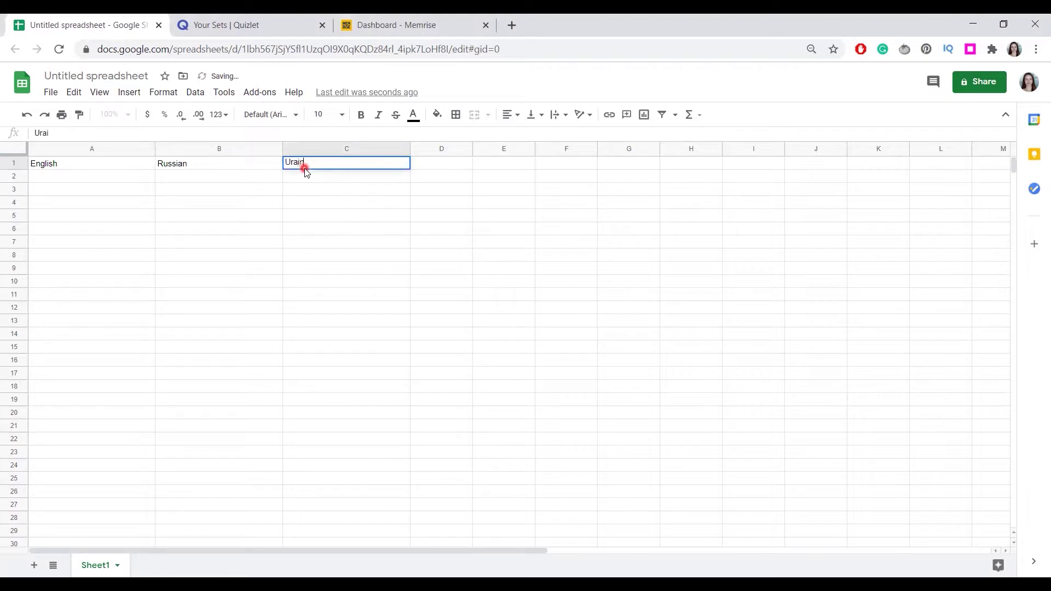
{"action": "type", "text": "nian"}
{"action": "left_click", "coordinate": [86, 179]}
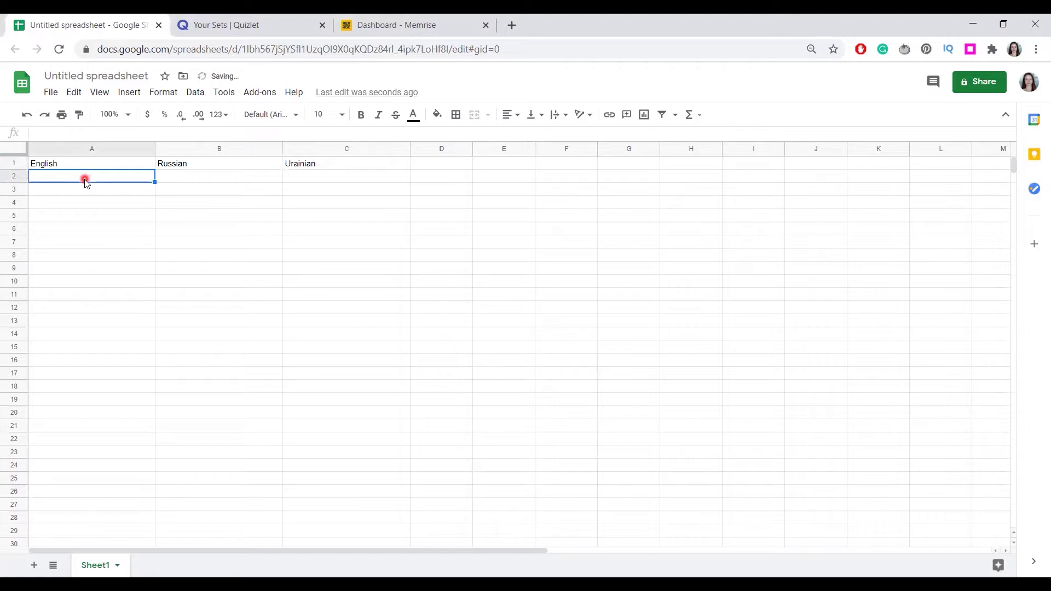
{"action": "type", "text": "abominable"}
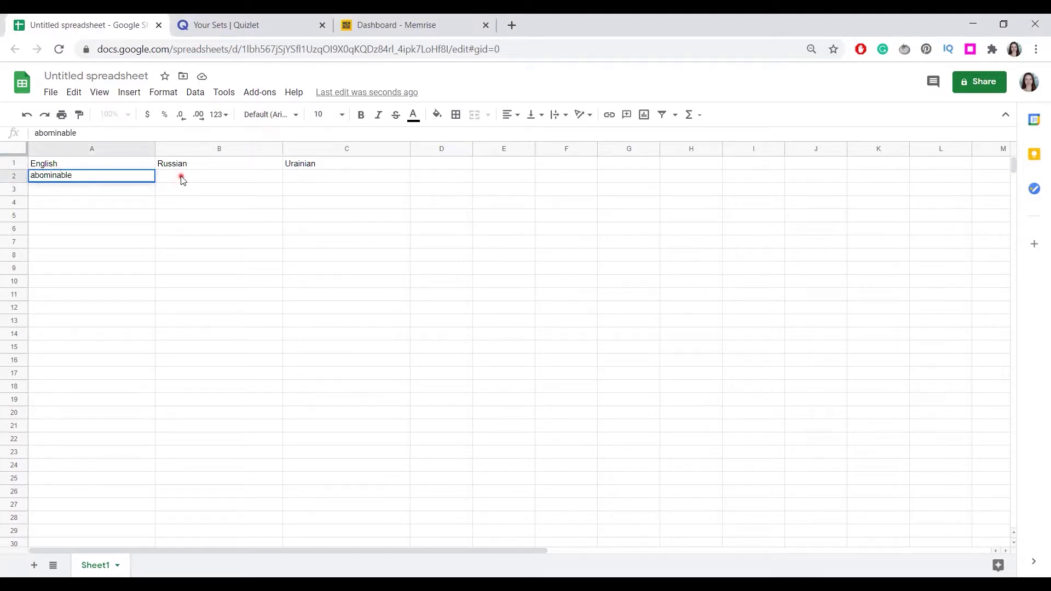
{"action": "left_click", "coordinate": [178, 176]}
{"action": "left_click", "coordinate": [316, 182]}
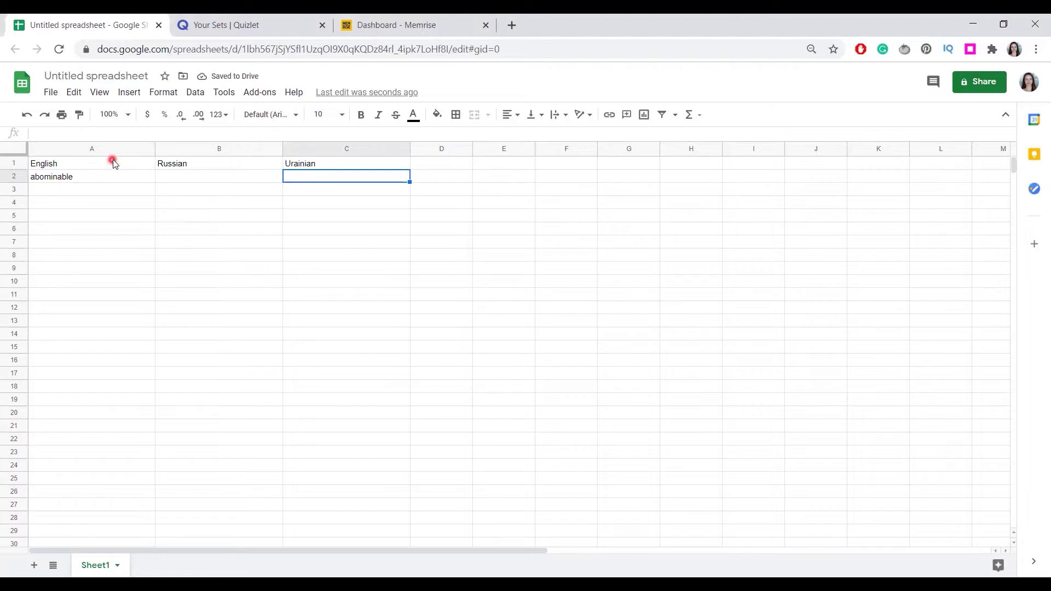
Make the A1:C1 headers bold and centre-aligned.
{"action": "left_click_drag", "start_coordinate": [113, 160], "coordinate": [305, 162]}
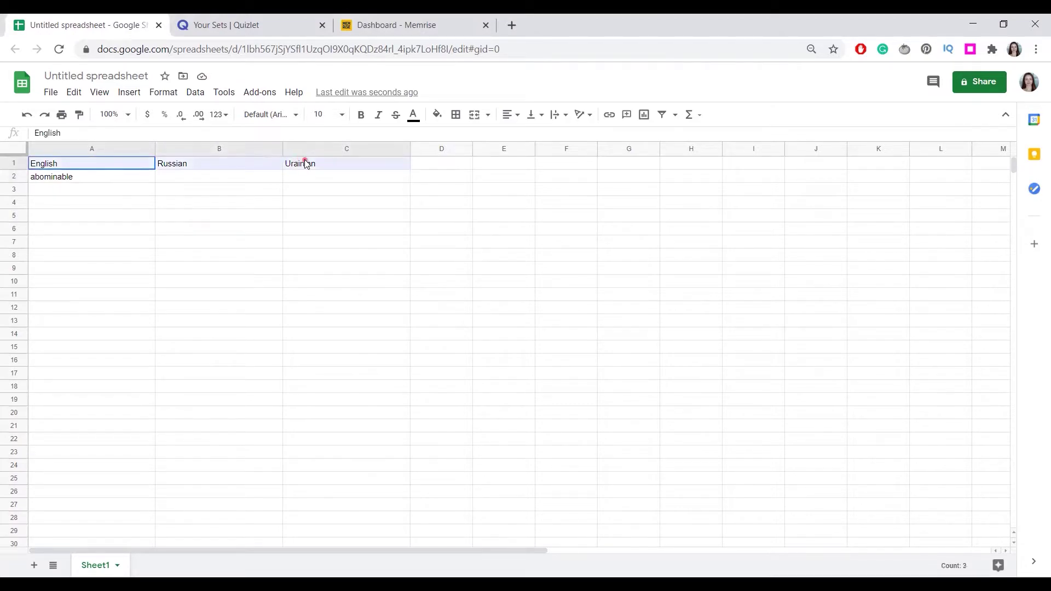
{"action": "left_click", "coordinate": [361, 114]}
{"action": "left_click", "coordinate": [516, 115]}
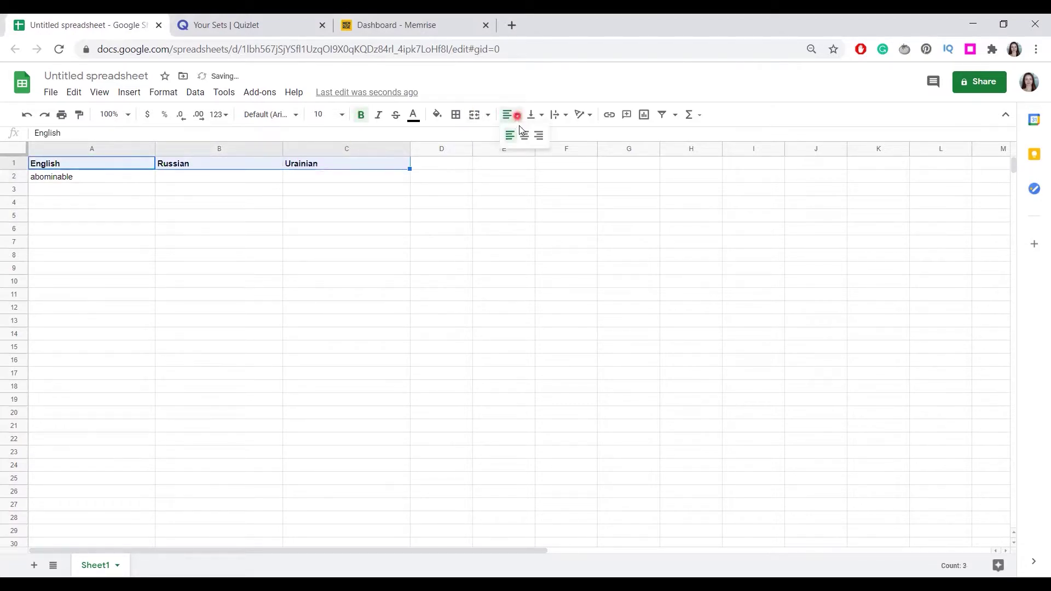
{"action": "left_click", "coordinate": [524, 135]}
{"action": "left_click", "coordinate": [234, 178]}
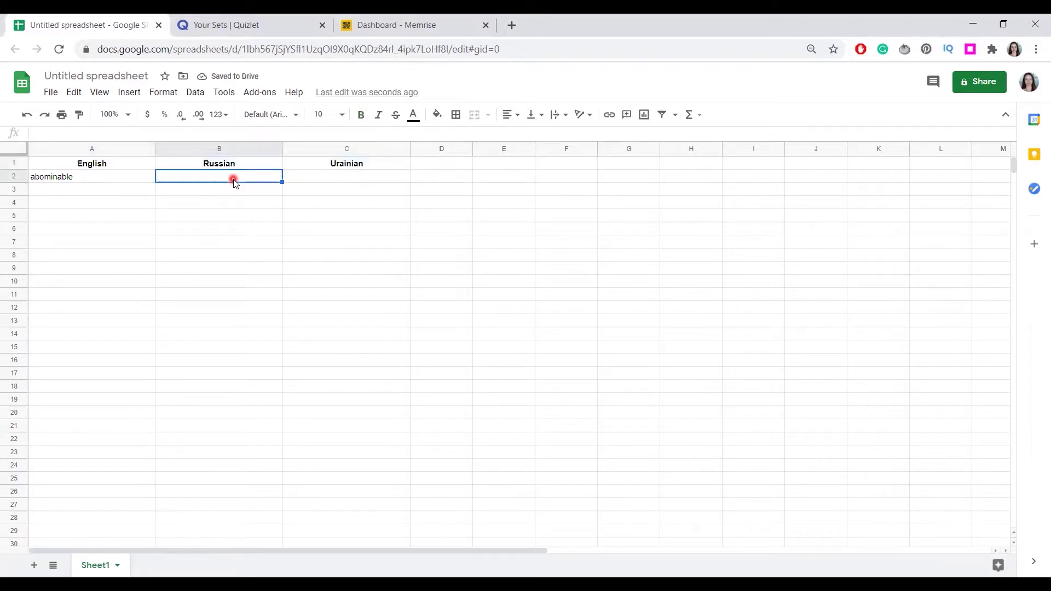
Enter =GOOGLETRANSLATE(A2,"en","ru") in B2 so it shows отвратительный.
{"action": "double_click", "coordinate": [234, 179]}
{"action": "type", "text": "=Goo"}
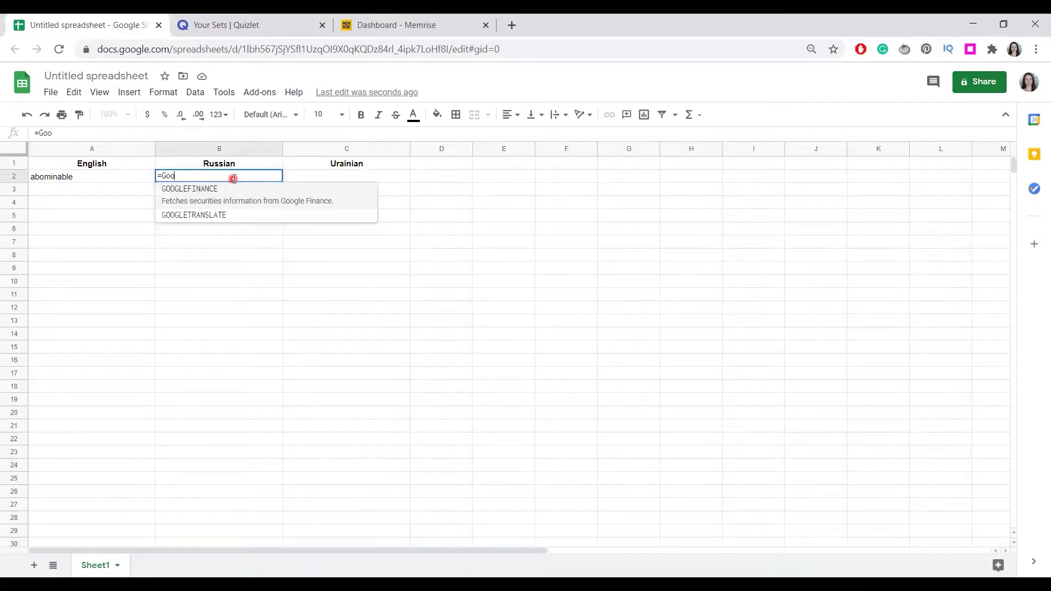
{"action": "left_click", "coordinate": [230, 212]}
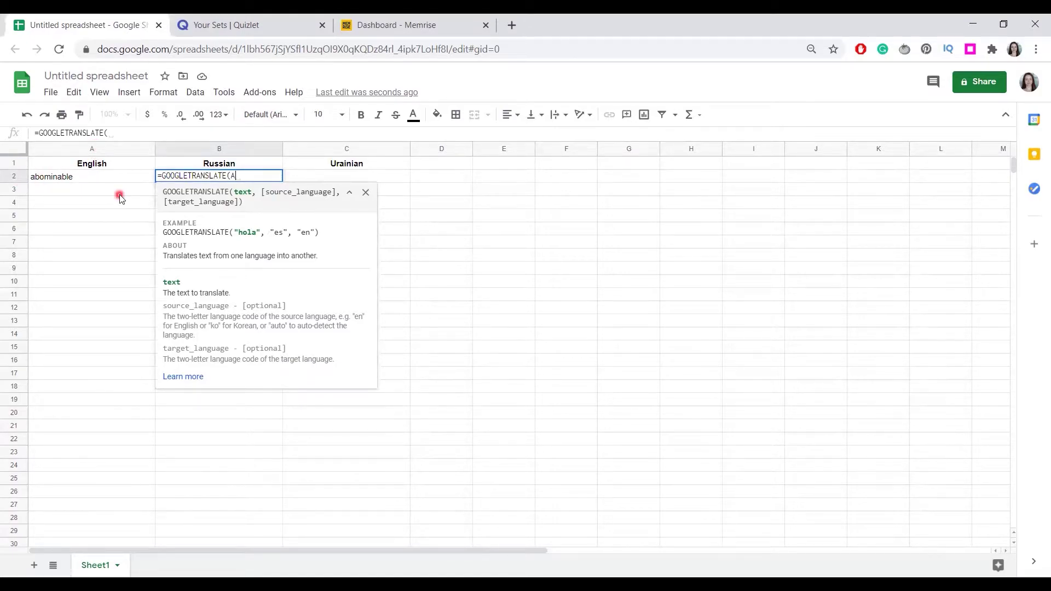
{"action": "type", "text": "A2,"}
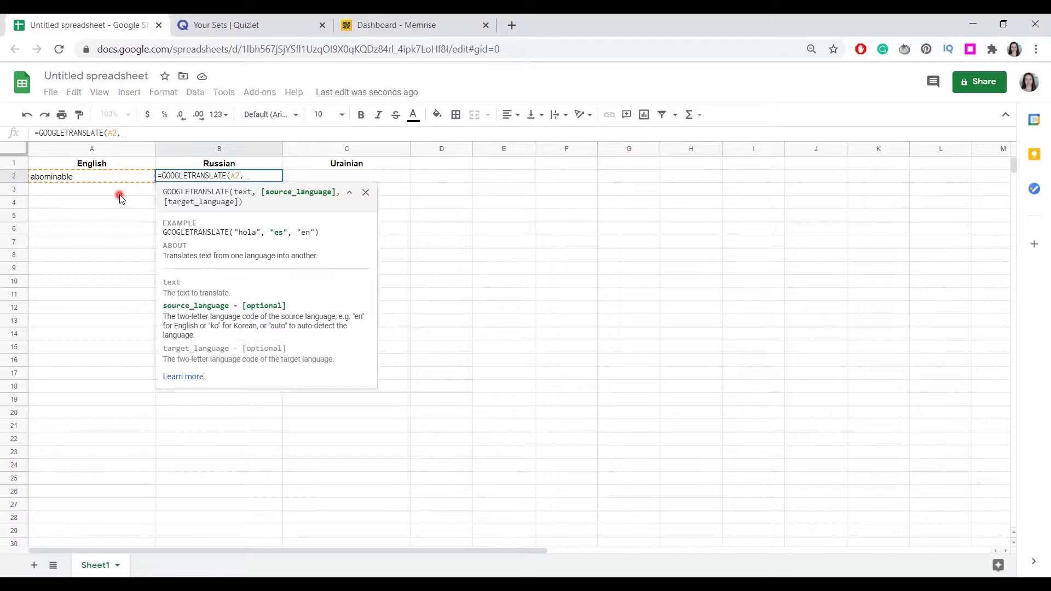
{"action": "type", "text": "\"\""}
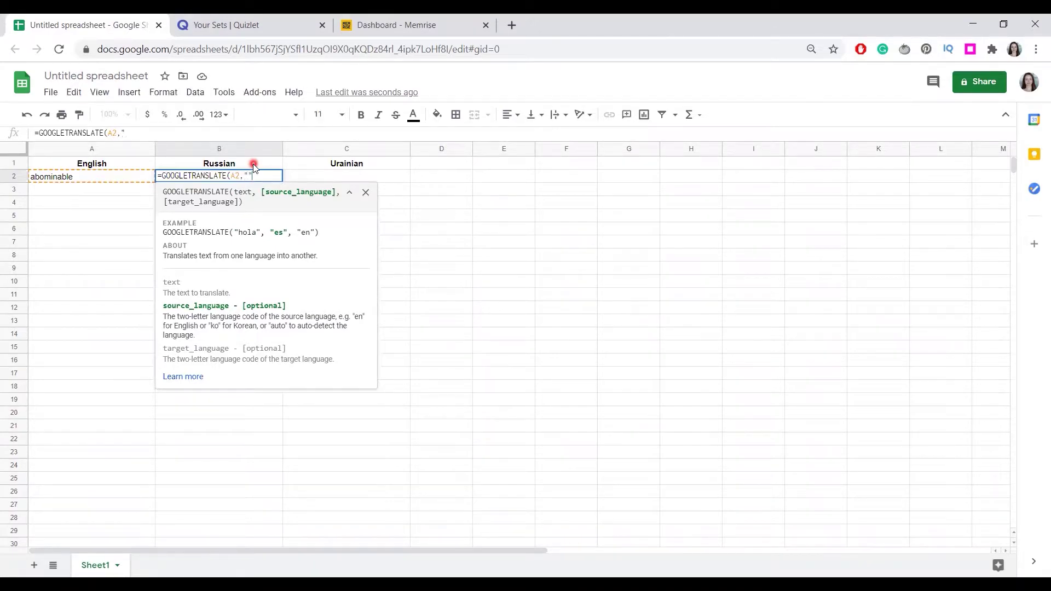
{"action": "type", "text": "en\","}
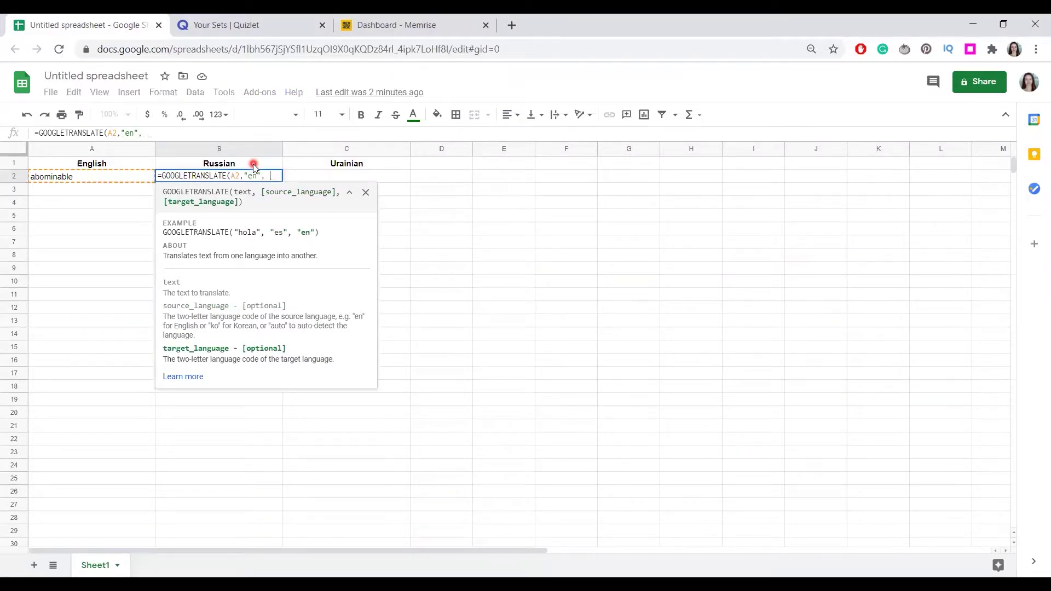
{"action": "type", "text": " \"\""}
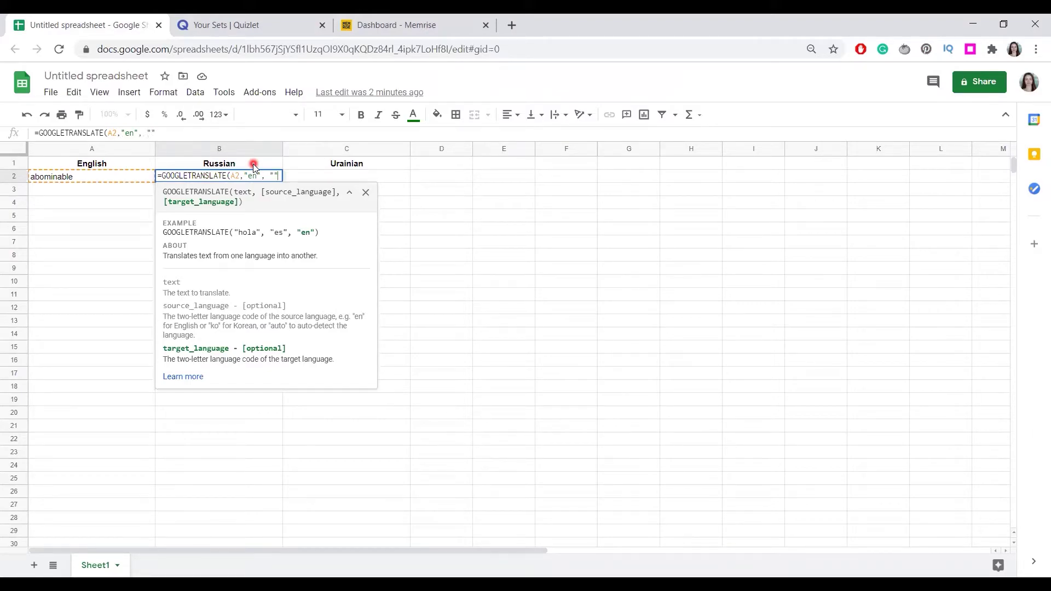
{"action": "type", "text": "ru"}
{"action": "type", "text": ")"}
{"action": "left_click", "coordinate": [250, 244]}
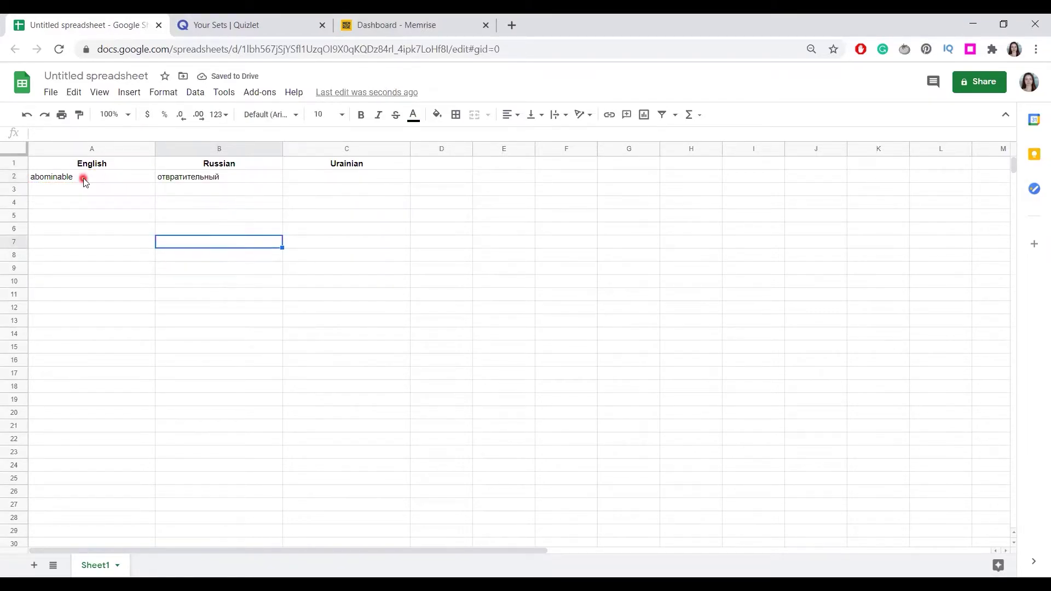
Copy B2's translation formula into C2 and change its target language to "uk".
{"action": "left_click", "coordinate": [238, 179]}
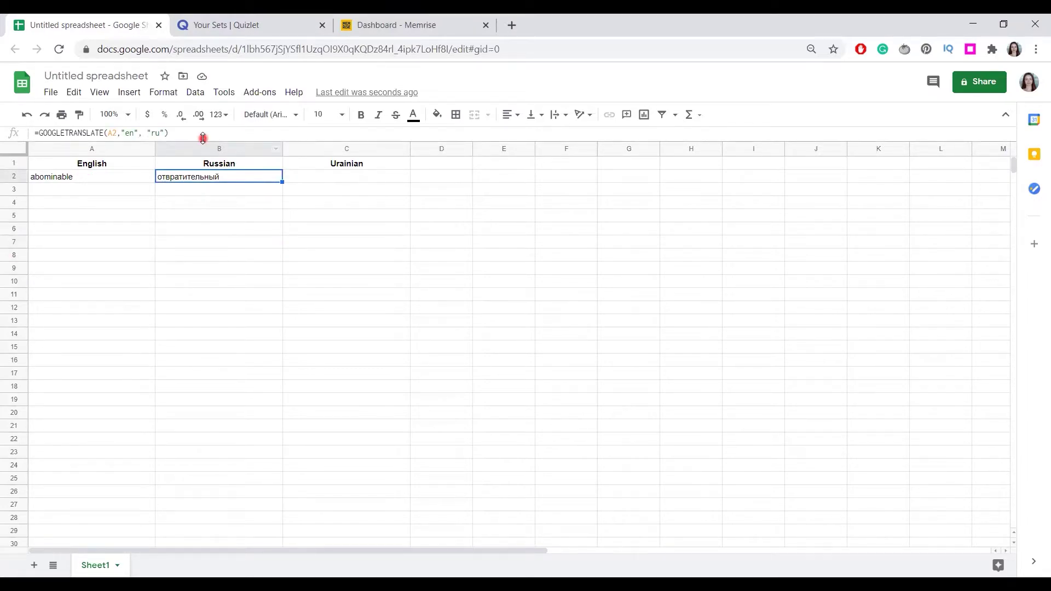
{"action": "left_click", "coordinate": [184, 132]}
{"action": "left_click_drag", "start_coordinate": [182, 132], "coordinate": [2, 133]}
{"action": "key", "text": "ctrl+c"}
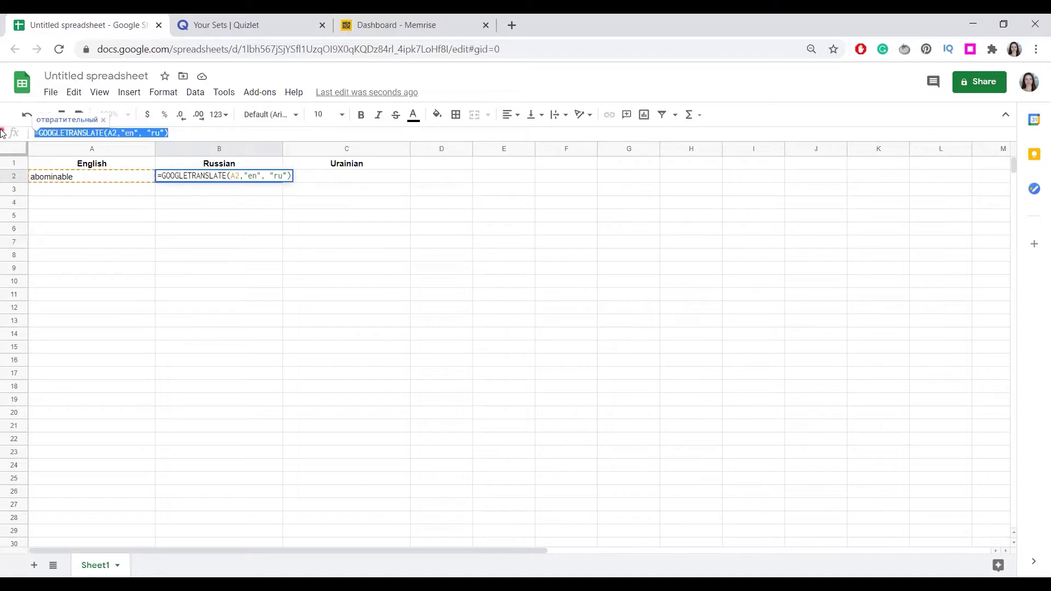
{"action": "left_click", "coordinate": [372, 178]}
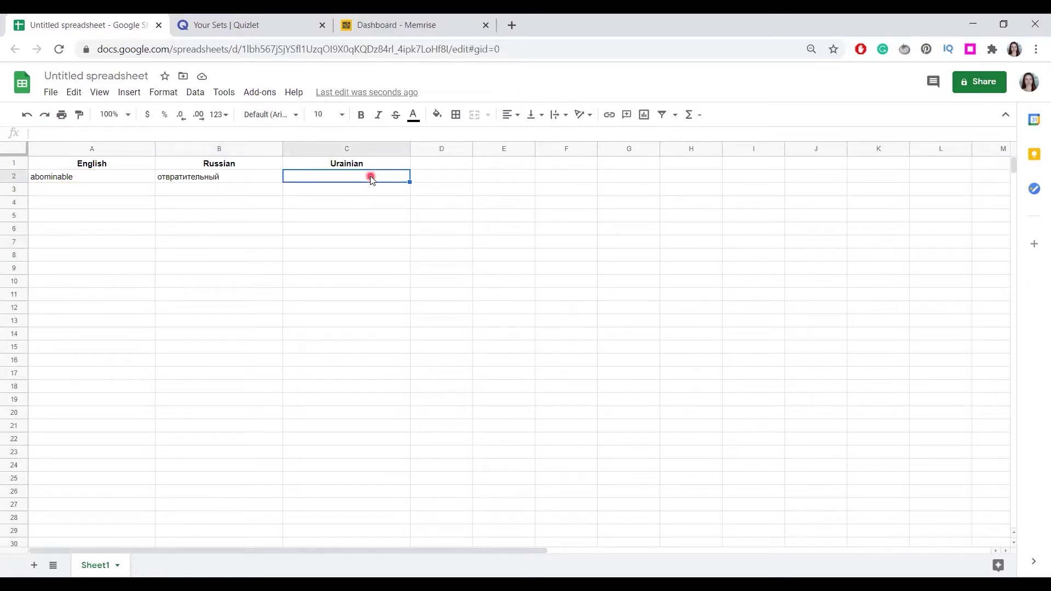
{"action": "key", "text": "ctrl+v"}
{"action": "double_click", "coordinate": [363, 177]}
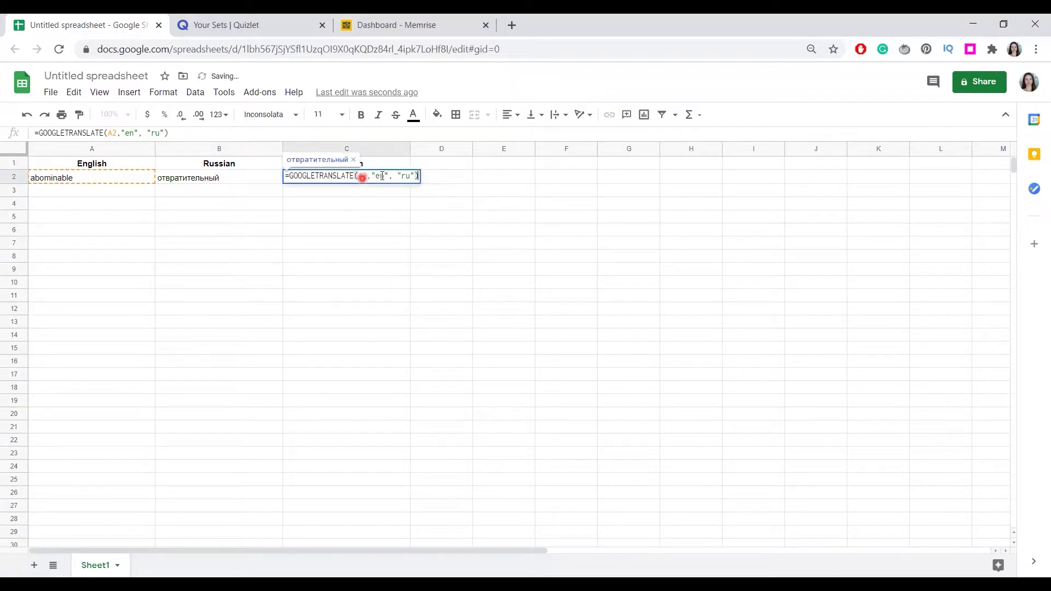
{"action": "left_click", "coordinate": [407, 176]}
{"action": "left_click", "coordinate": [410, 176]}
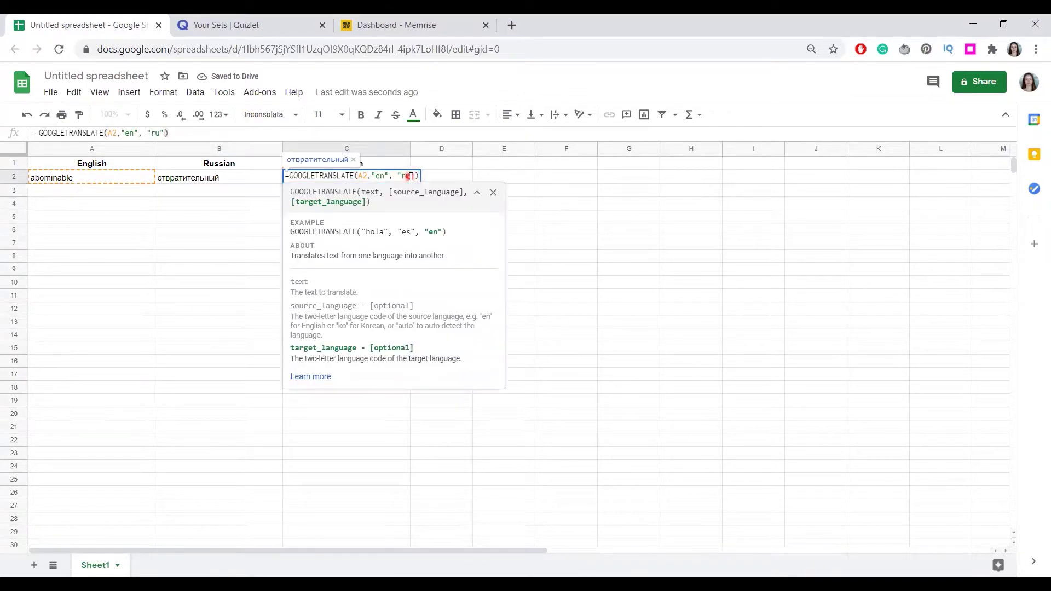
{"action": "key", "text": "BackSpace"}
{"action": "key", "text": "BackSpace"}
{"action": "type", "text": "uk"}
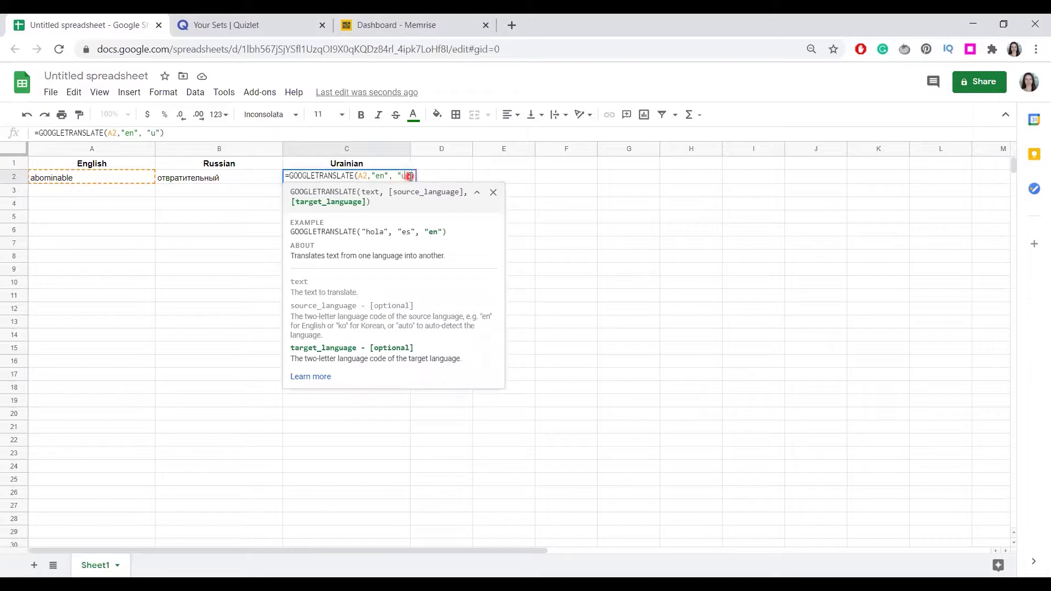
{"action": "left_click", "coordinate": [238, 244]}
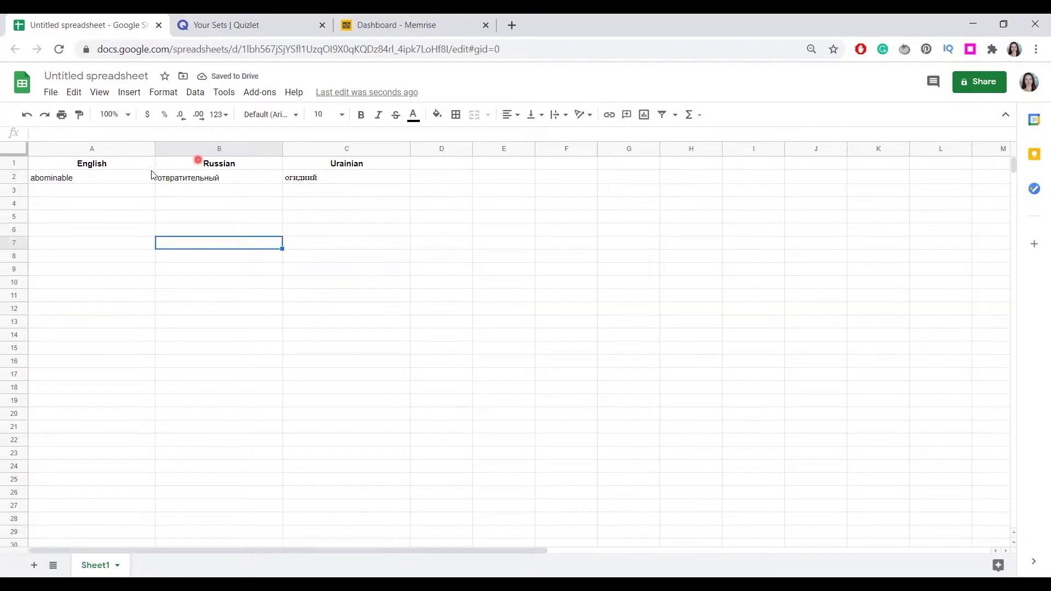
Fill the Russian and Ukrainian translation formulas down columns B and C to row 16.
{"action": "key", "text": "Up"}
{"action": "key", "text": "Up"}
{"action": "key", "text": "Up"}
{"action": "key", "text": "Up"}
{"action": "key", "text": "Up"}
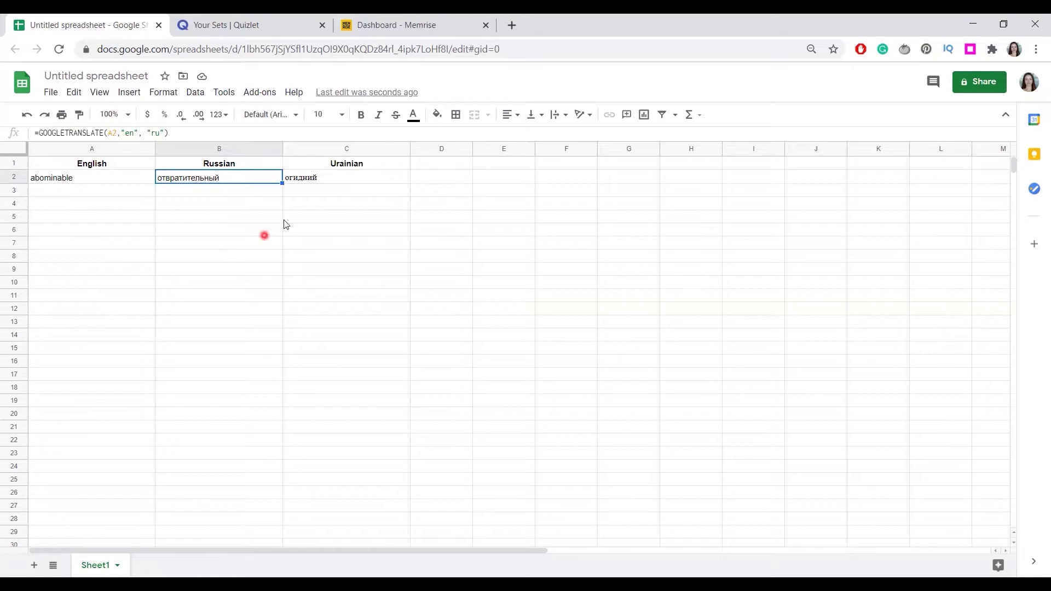
{"action": "left_click_drag", "start_coordinate": [281, 182], "coordinate": [285, 360]}
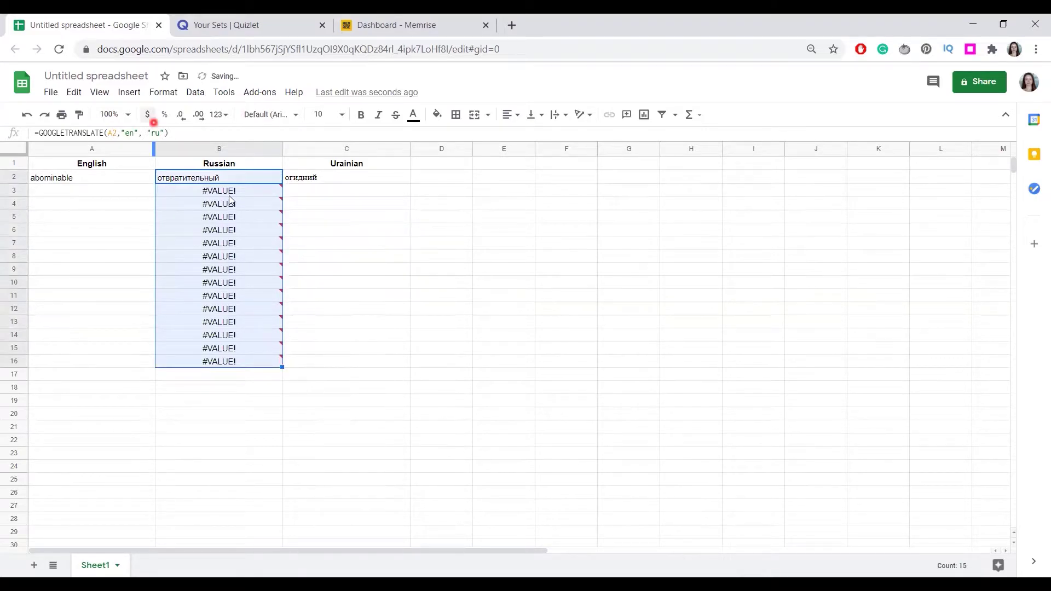
{"action": "left_click", "coordinate": [364, 184]}
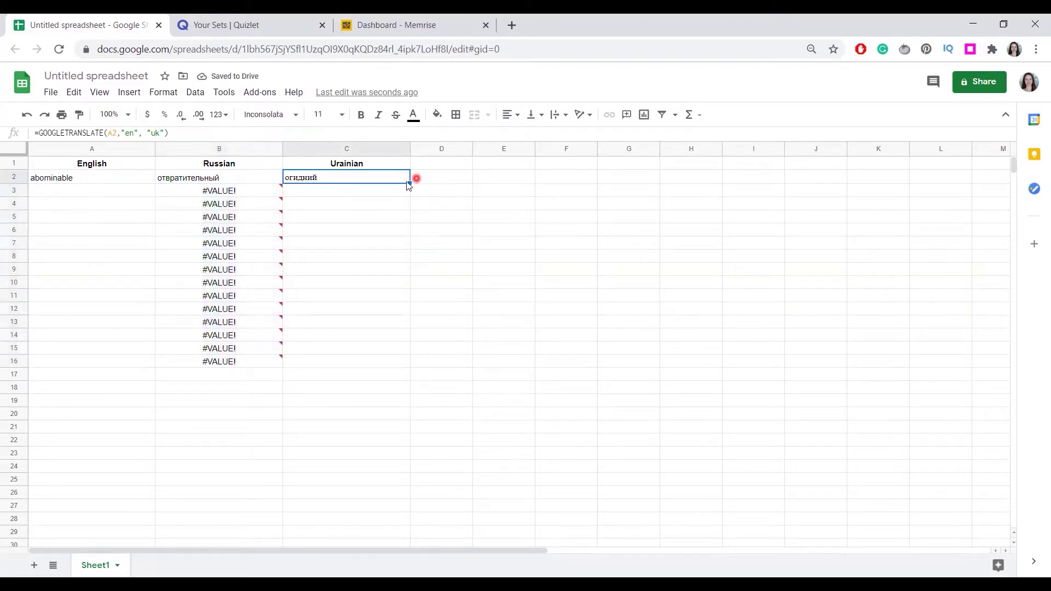
{"action": "left_click_drag", "start_coordinate": [410, 184], "coordinate": [413, 356]}
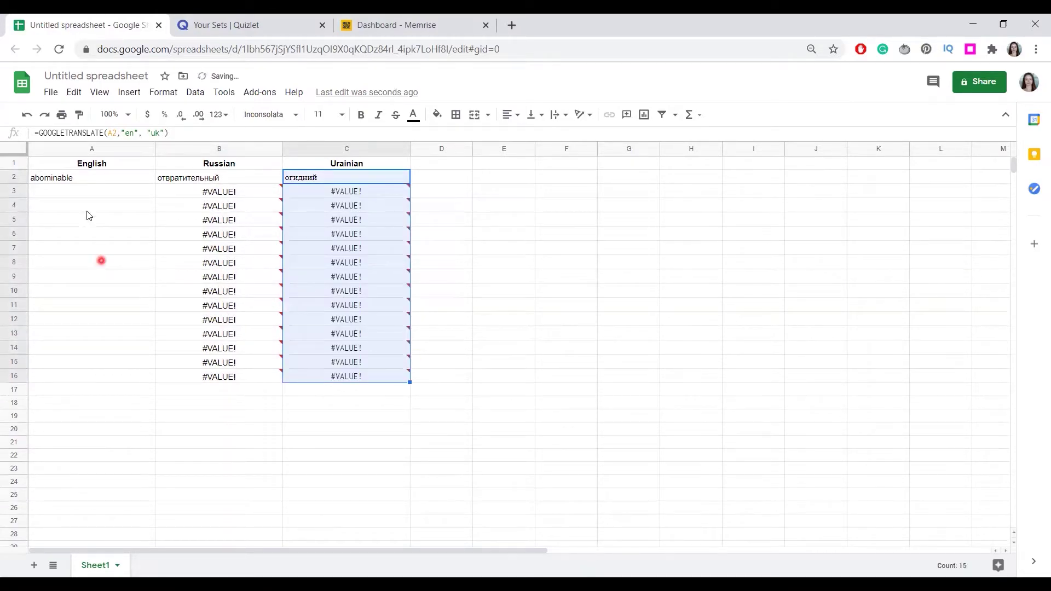
Enter big in A3 so it translates to большой and великий.
{"action": "left_click", "coordinate": [73, 192]}
{"action": "type", "text": "bi"}
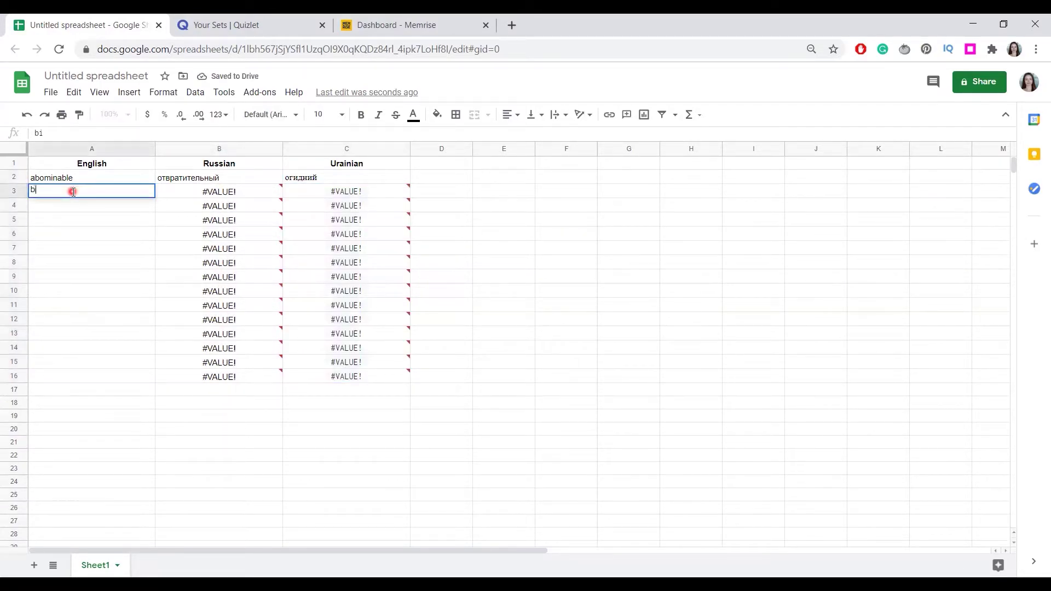
{"action": "type", "text": "g"}
{"action": "left_click", "coordinate": [71, 219]}
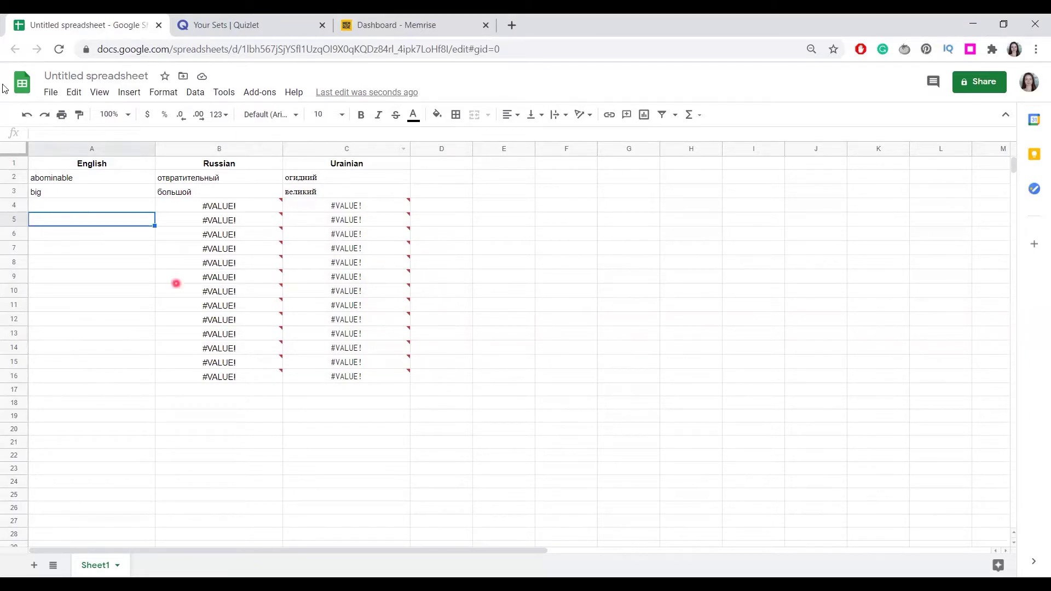
{"action": "mouse_move", "coordinate": [303, 215]}
{"action": "left_click", "coordinate": [211, 20]}
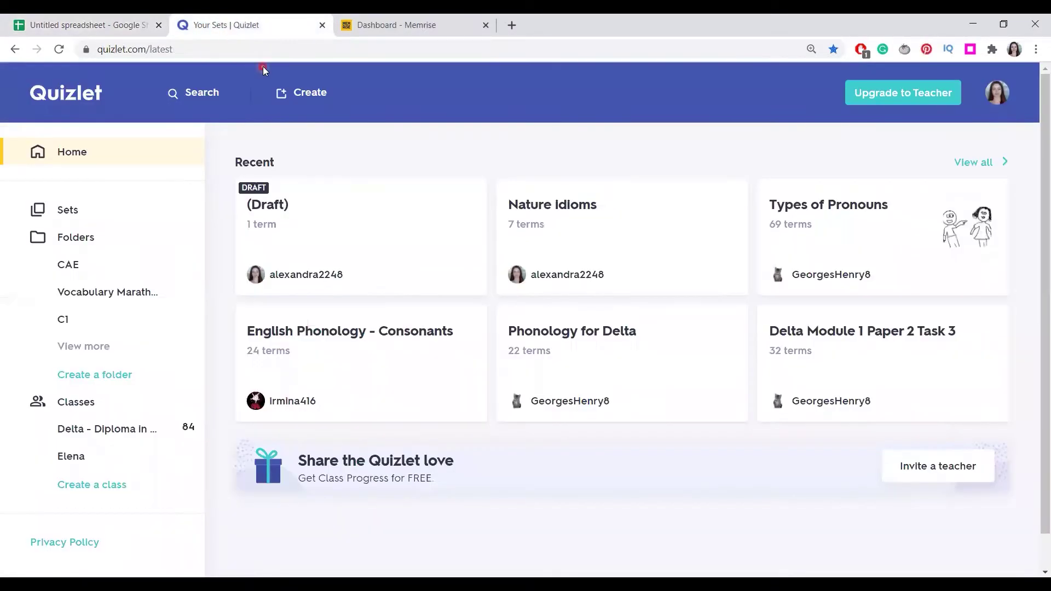
{"action": "left_click", "coordinate": [383, 28]}
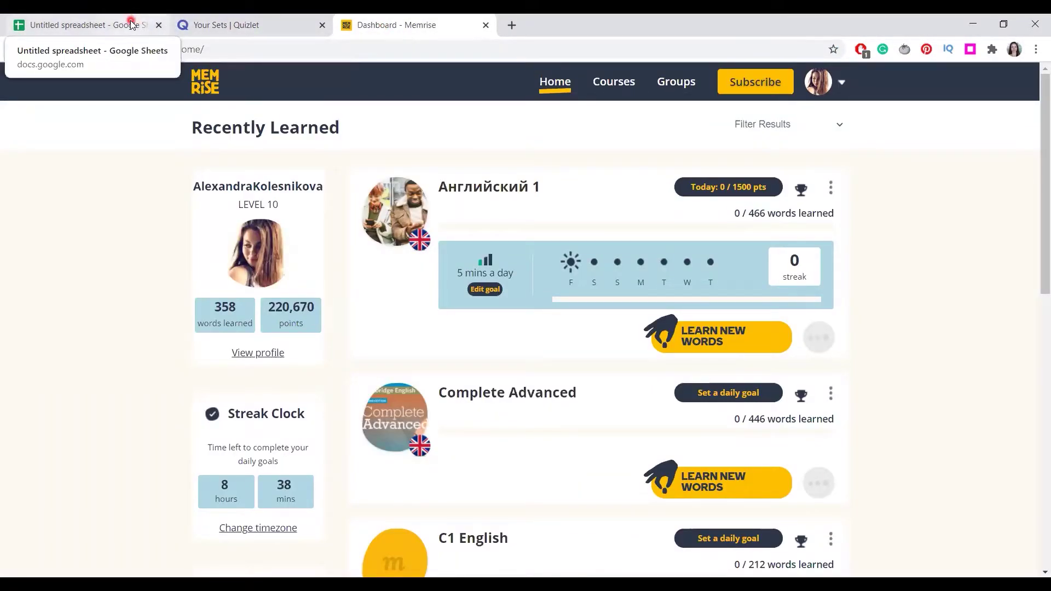
{"action": "left_click", "coordinate": [202, 24]}
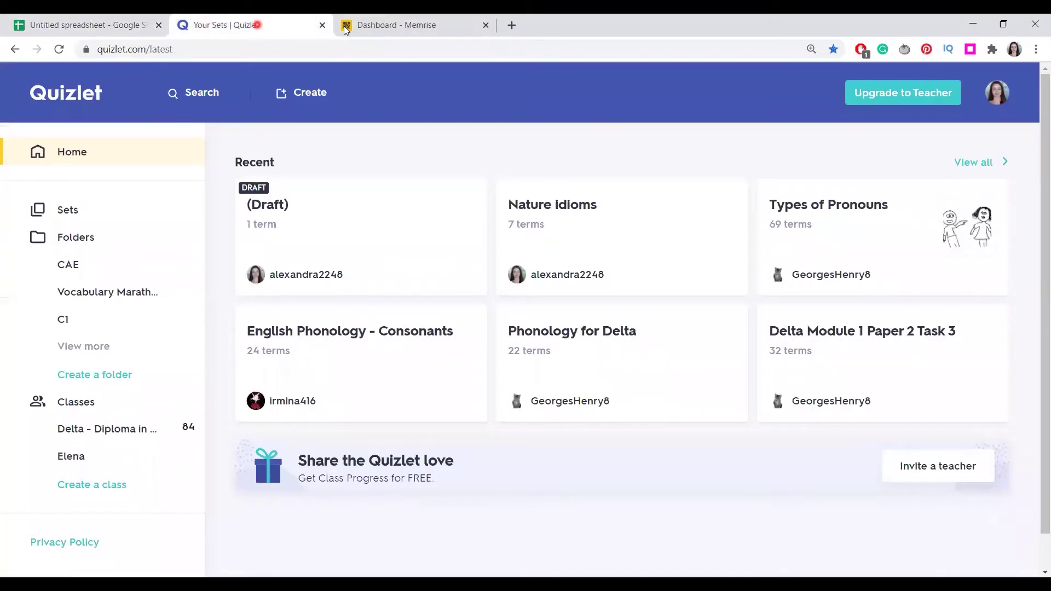
{"action": "left_click", "coordinate": [371, 27]}
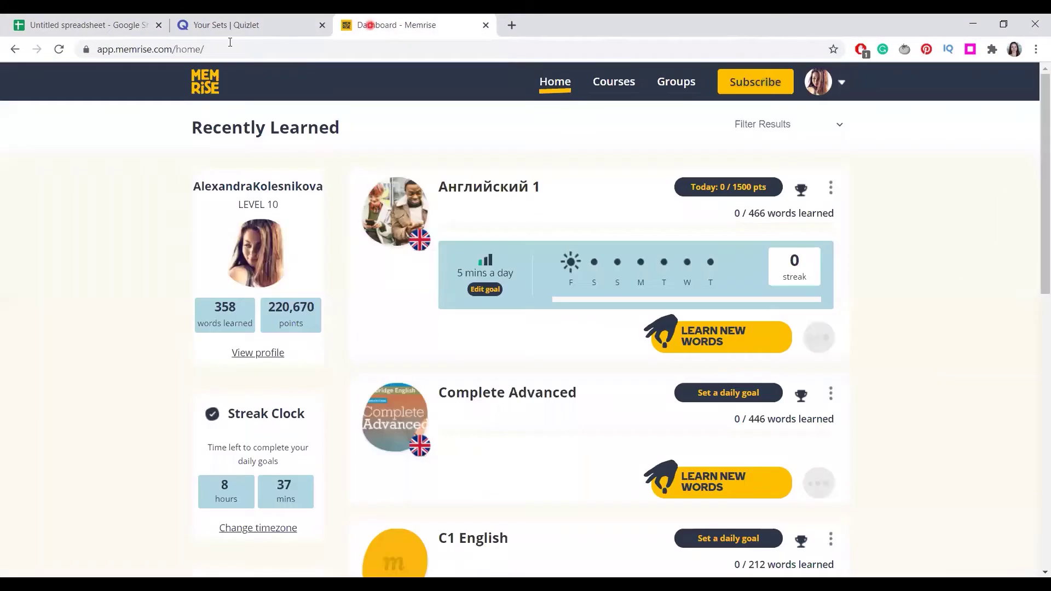
{"action": "left_click", "coordinate": [124, 28]}
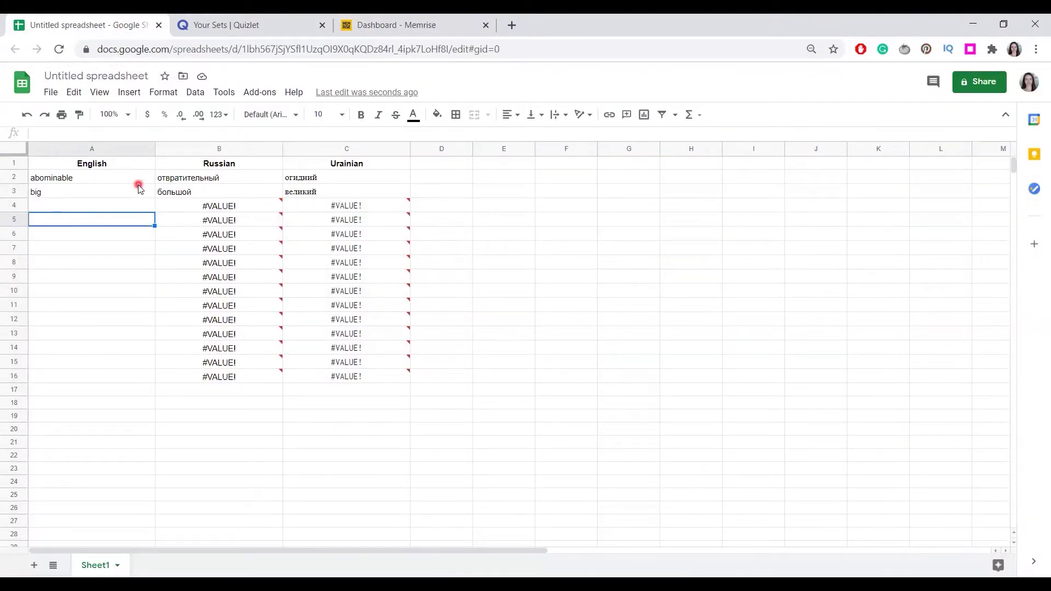
{"action": "left_click_drag", "start_coordinate": [130, 182], "coordinate": [199, 194]}
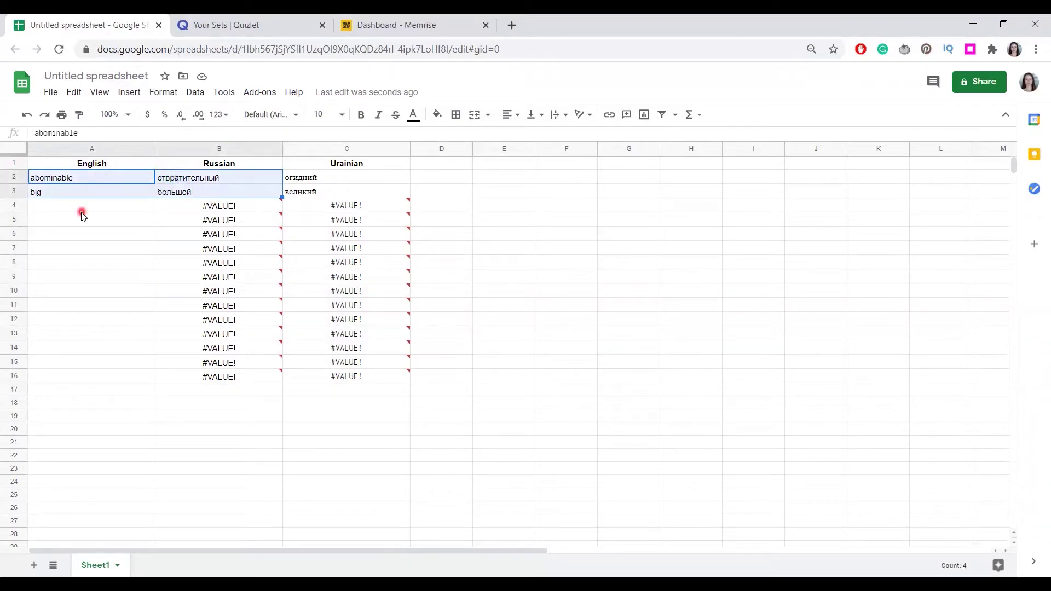
Copy the abominable and big word pairs from A2:B3 and switch back to Quizlet.
{"action": "key", "text": "ctrl+c"}
{"action": "left_click", "coordinate": [233, 25]}
Start a new Quizlet study set and paste the copied word pairs into the import box.
{"action": "left_click", "coordinate": [299, 92]}
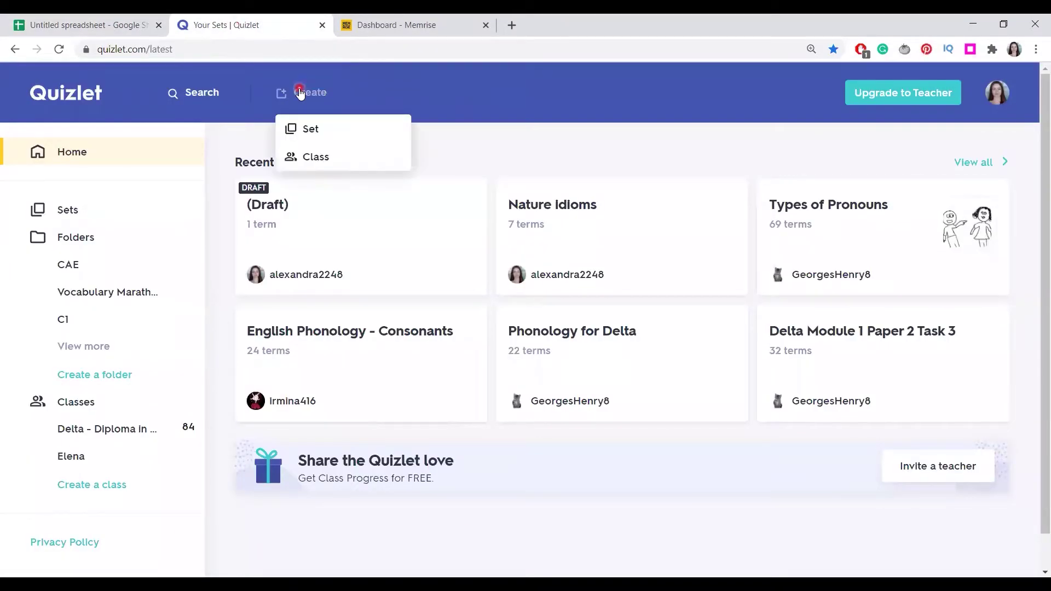
{"action": "left_click", "coordinate": [304, 136]}
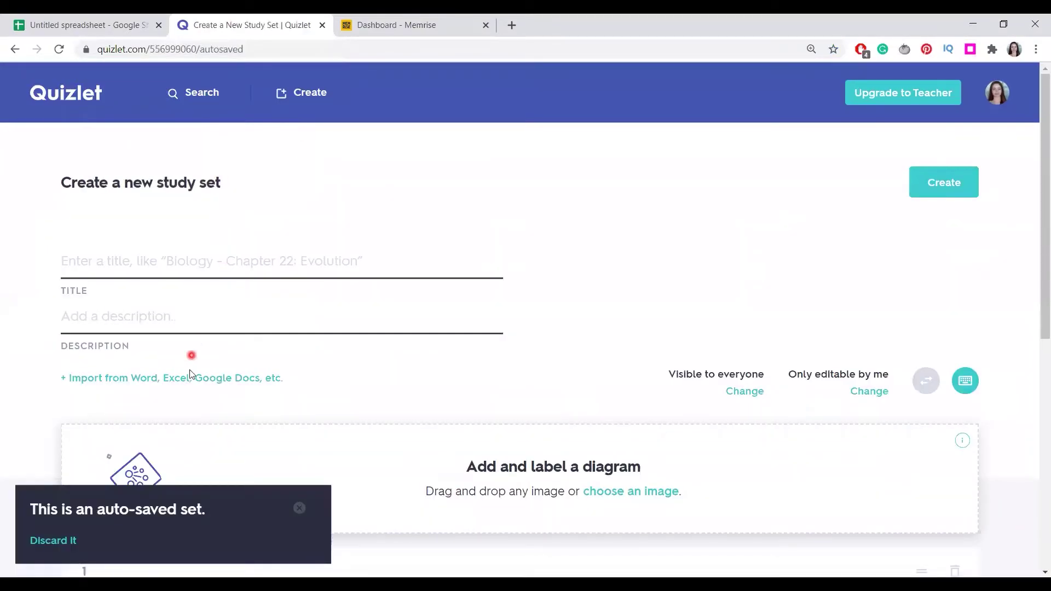
{"action": "left_click", "coordinate": [192, 379]}
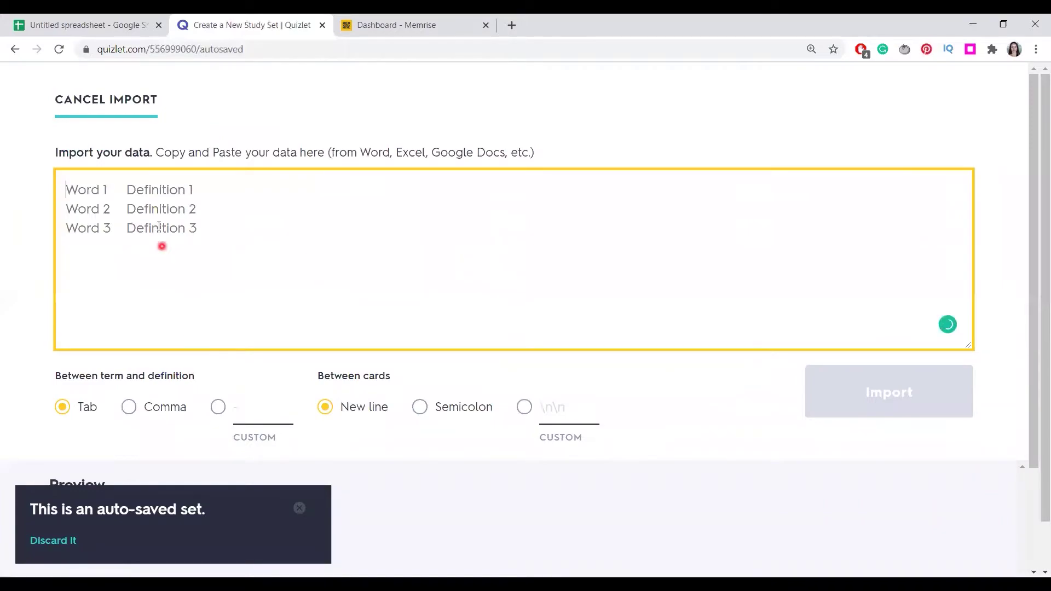
{"action": "key", "text": "ctrl+v"}
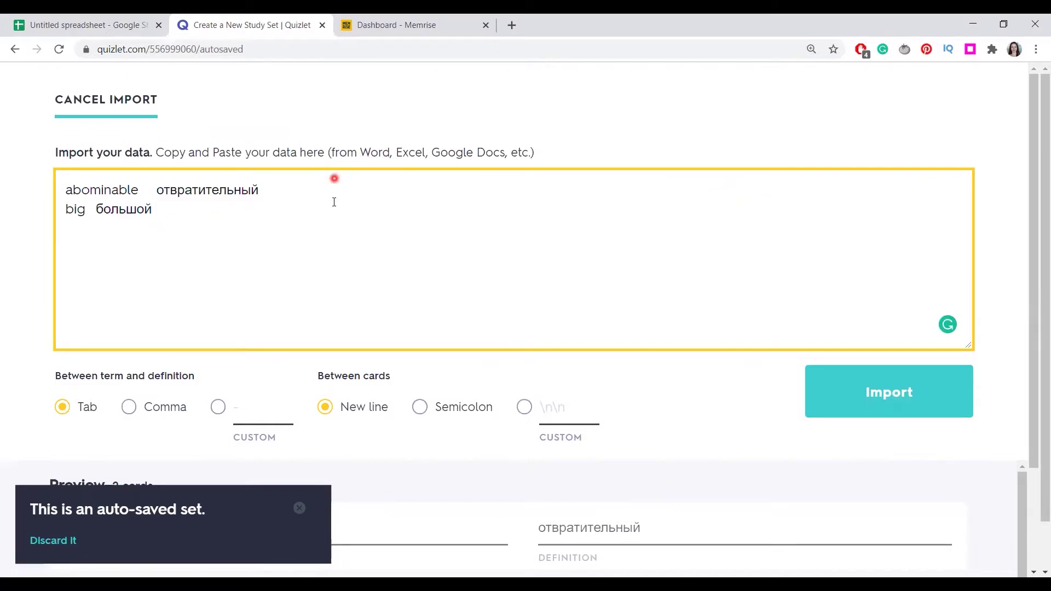
Import the pasted pairs as cards abominable–отвратительный and big–большой.
{"action": "left_click", "coordinate": [333, 202]}
{"action": "left_click", "coordinate": [153, 207]}
{"action": "left_click", "coordinate": [127, 189]}
{"action": "left_click", "coordinate": [195, 188]}
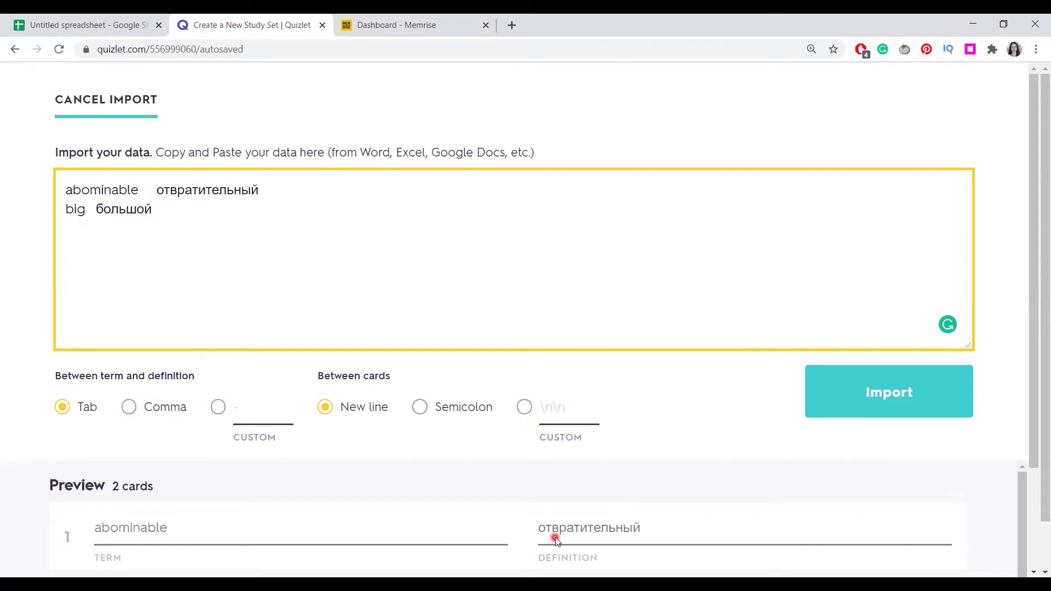
{"action": "left_click", "coordinate": [58, 19]}
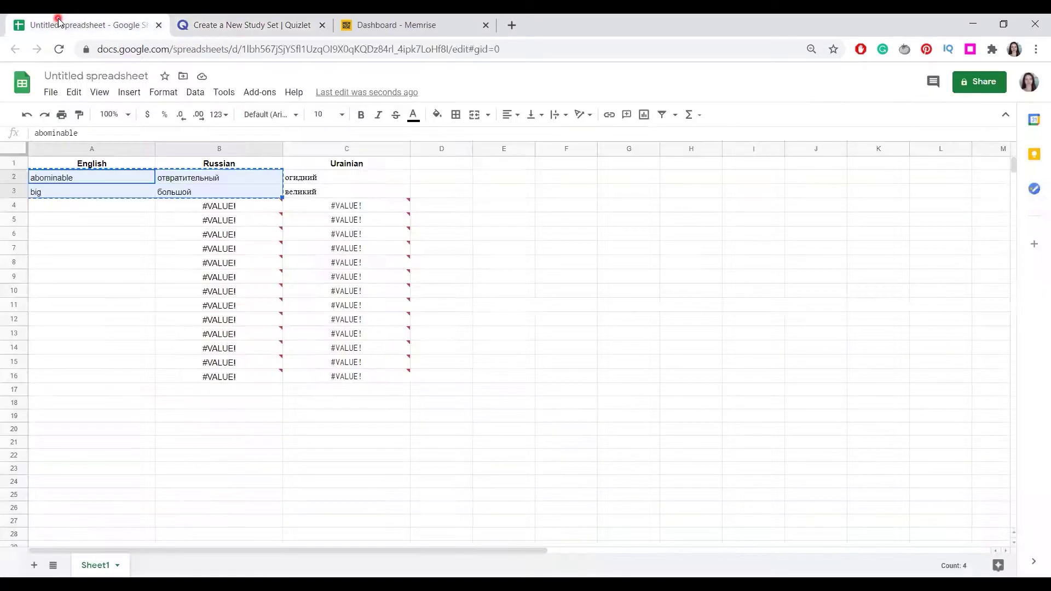
{"action": "left_click", "coordinate": [225, 25]}
{"action": "left_click", "coordinate": [309, 208]}
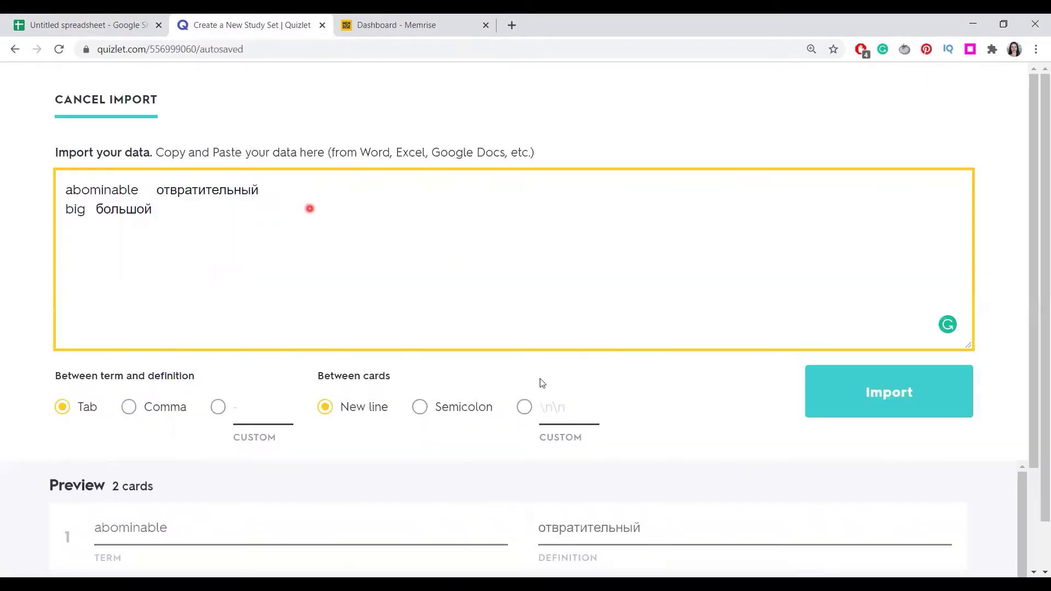
{"action": "left_click", "coordinate": [818, 376]}
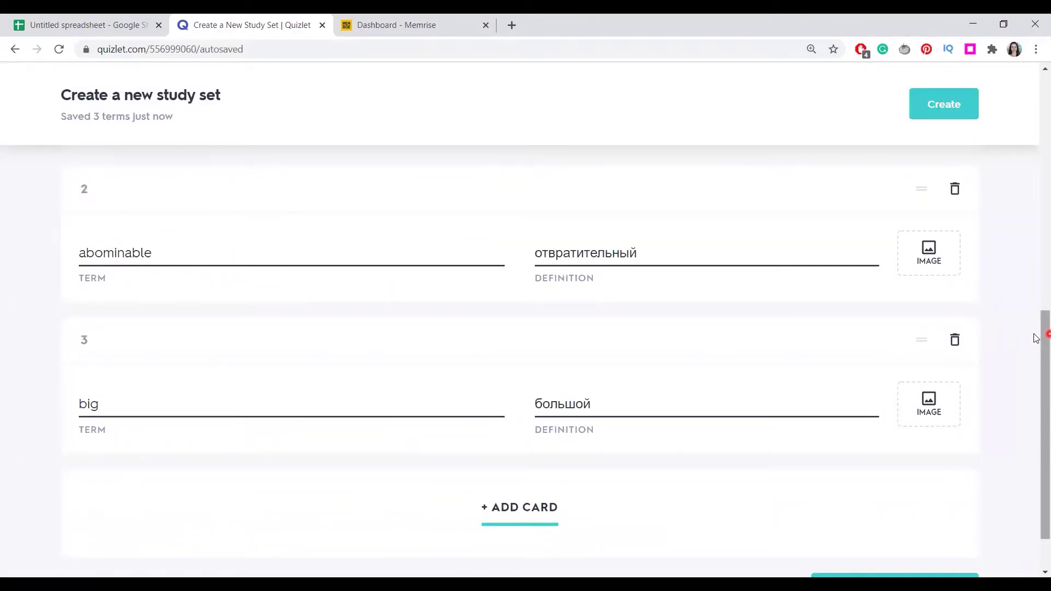
Add card 4, Population – население, with the definition language set to Russian, and save.
{"action": "left_click_drag", "start_coordinate": [1040, 335], "coordinate": [1047, 383]}
{"action": "left_click", "coordinate": [525, 446]}
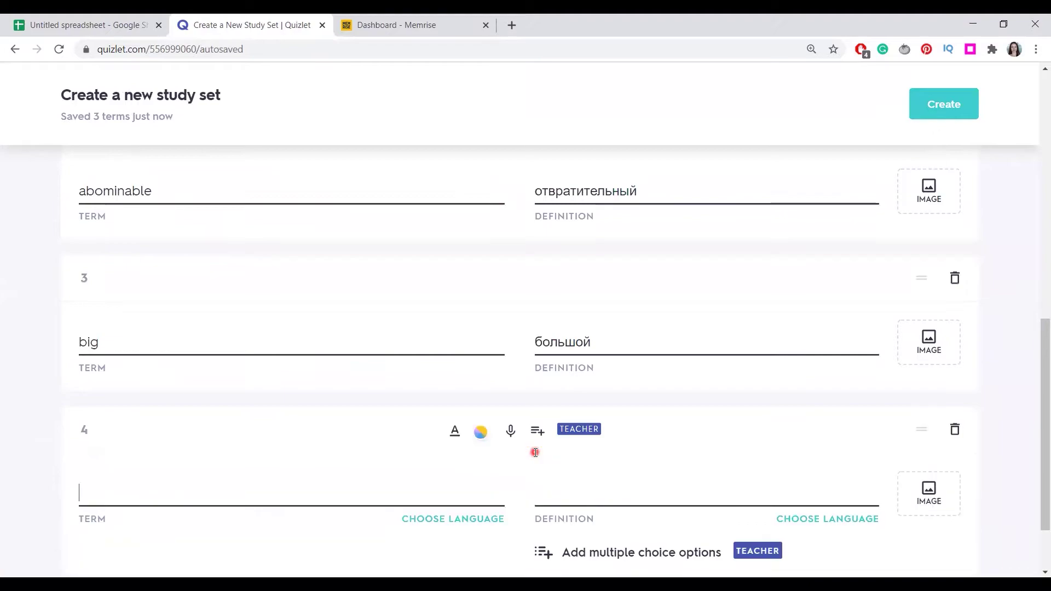
{"action": "type", "text": "po"}
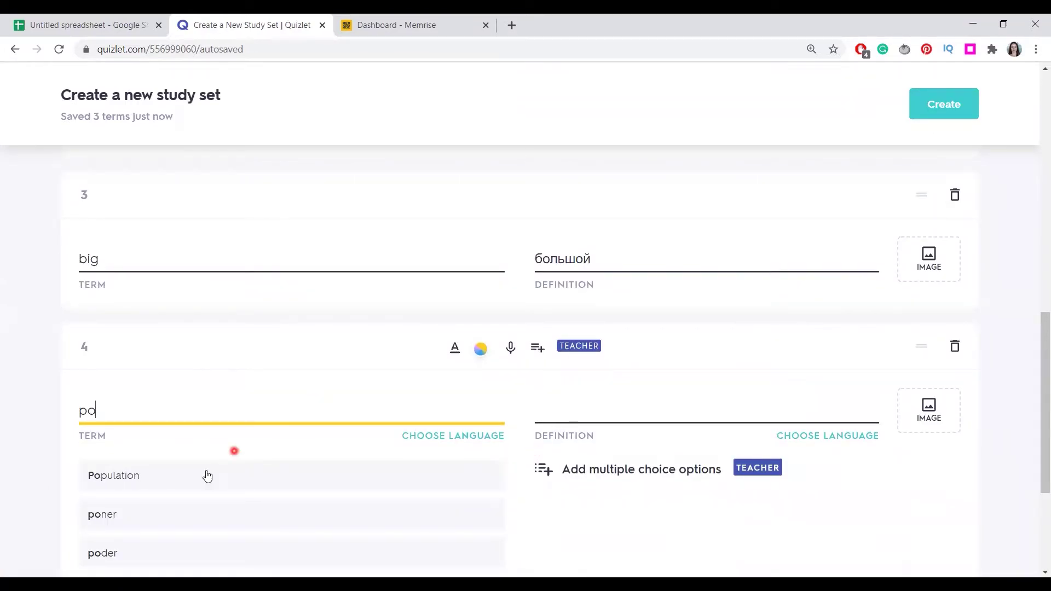
{"action": "left_click", "coordinate": [174, 488]}
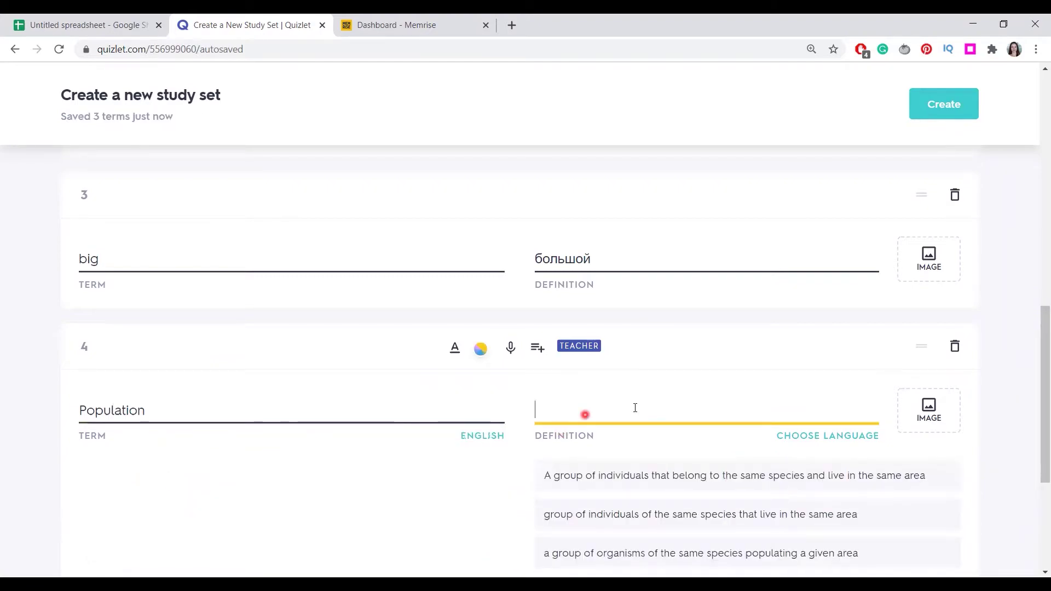
{"action": "left_click", "coordinate": [793, 435]}
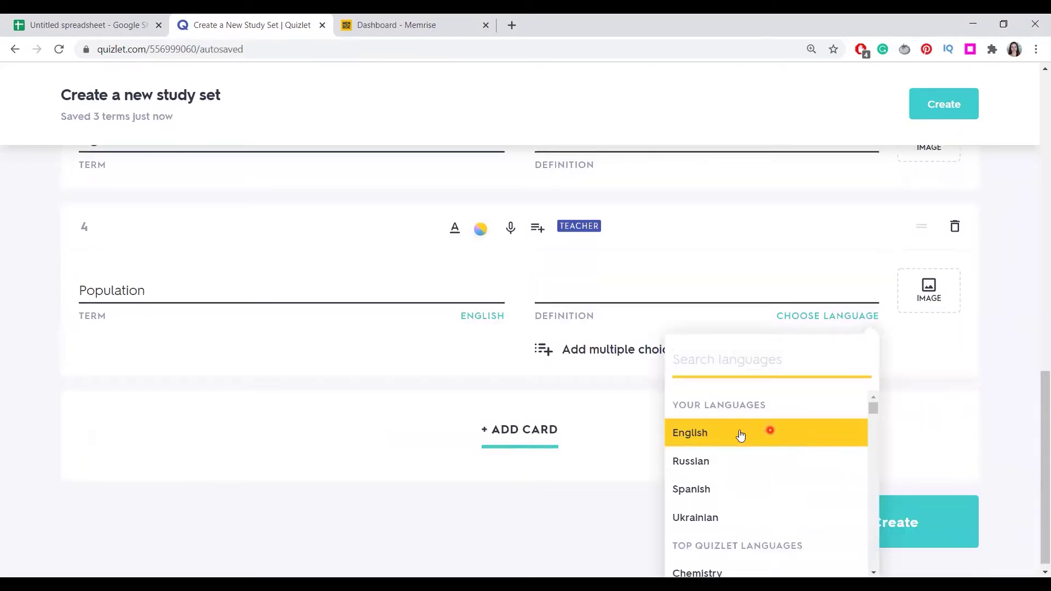
{"action": "left_click", "coordinate": [707, 464]}
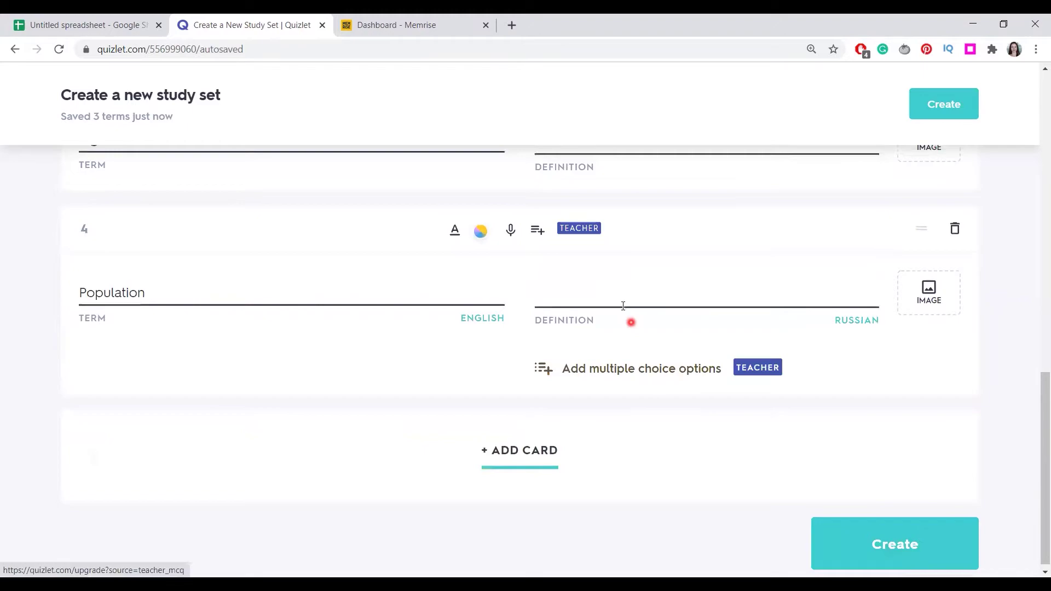
{"action": "left_click", "coordinate": [615, 293]}
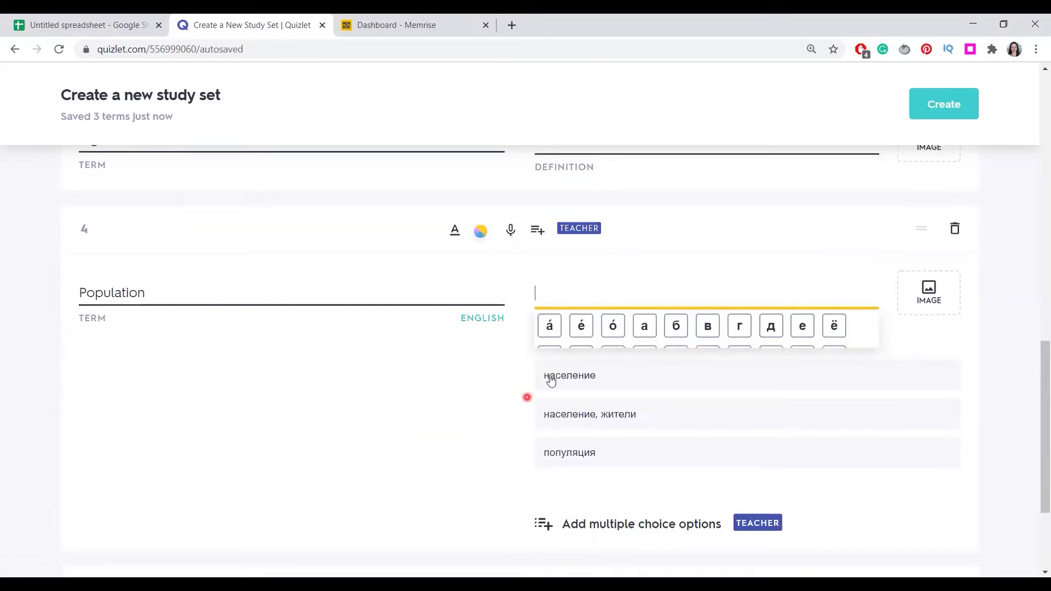
{"action": "left_click", "coordinate": [558, 372]}
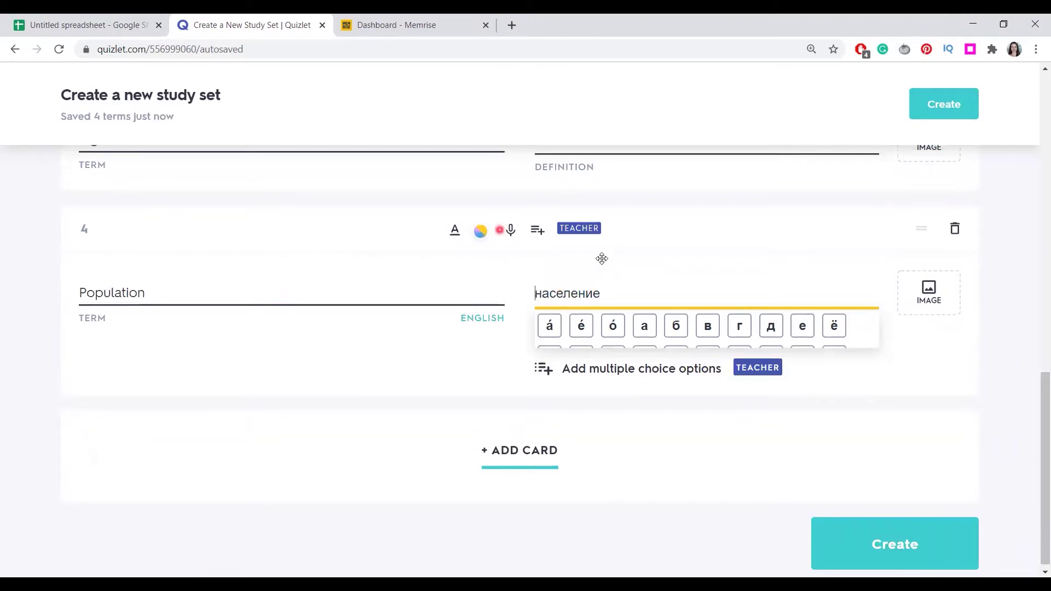
{"action": "left_click", "coordinate": [888, 534]}
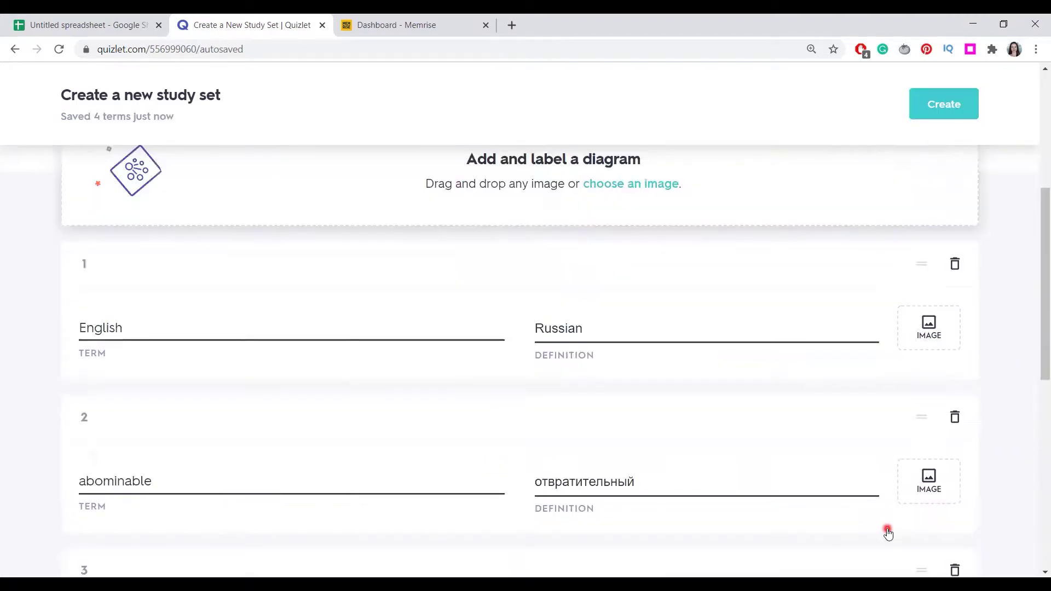
Title the set 'Words', create it, dismiss the share prompt and refresh its page.
{"action": "left_click", "coordinate": [328, 260]}
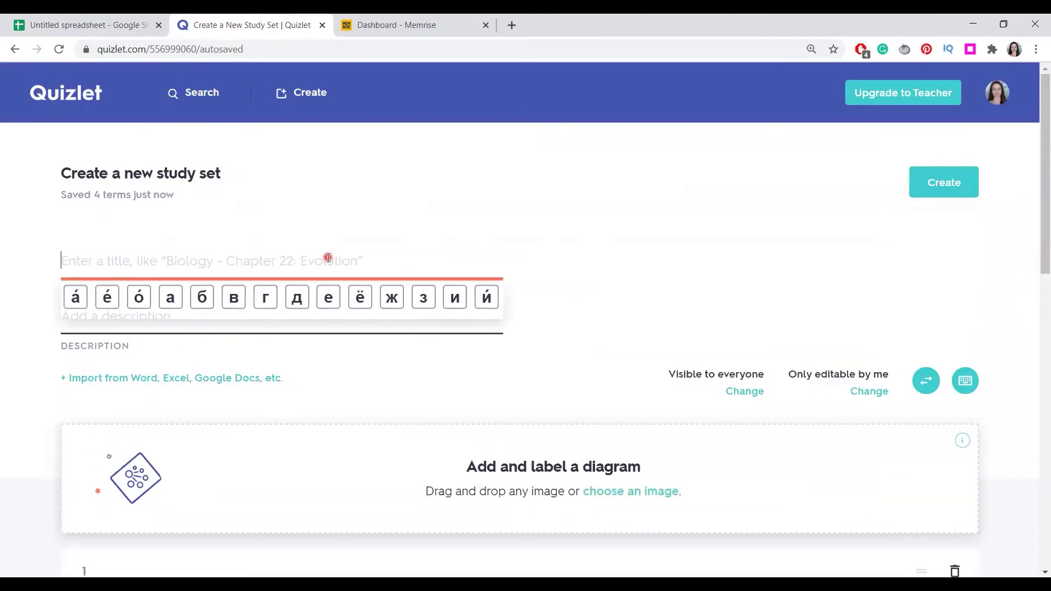
{"action": "type", "text": "Words"}
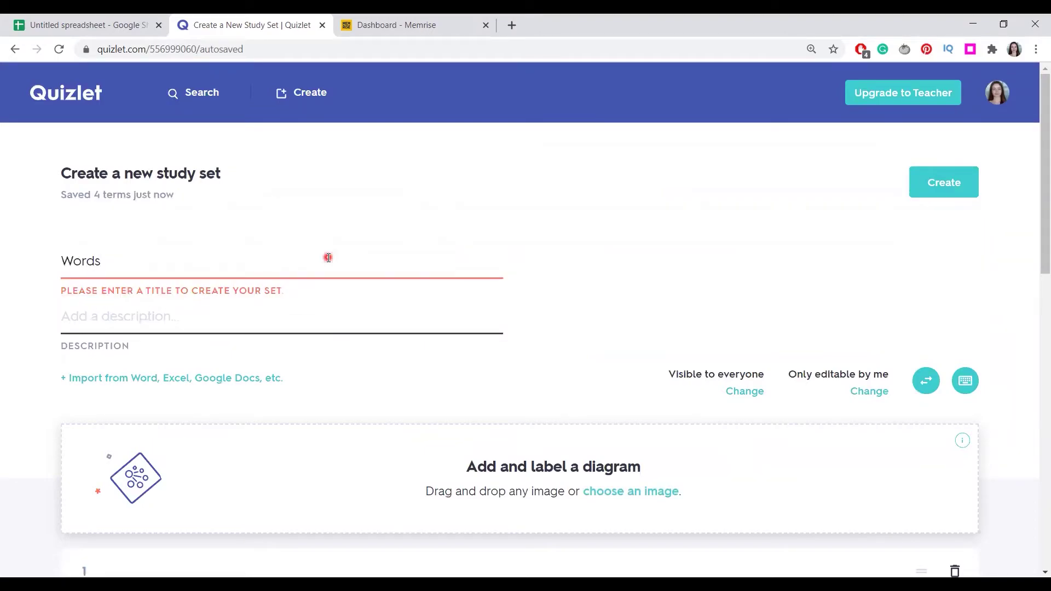
{"action": "left_click", "coordinate": [943, 182]}
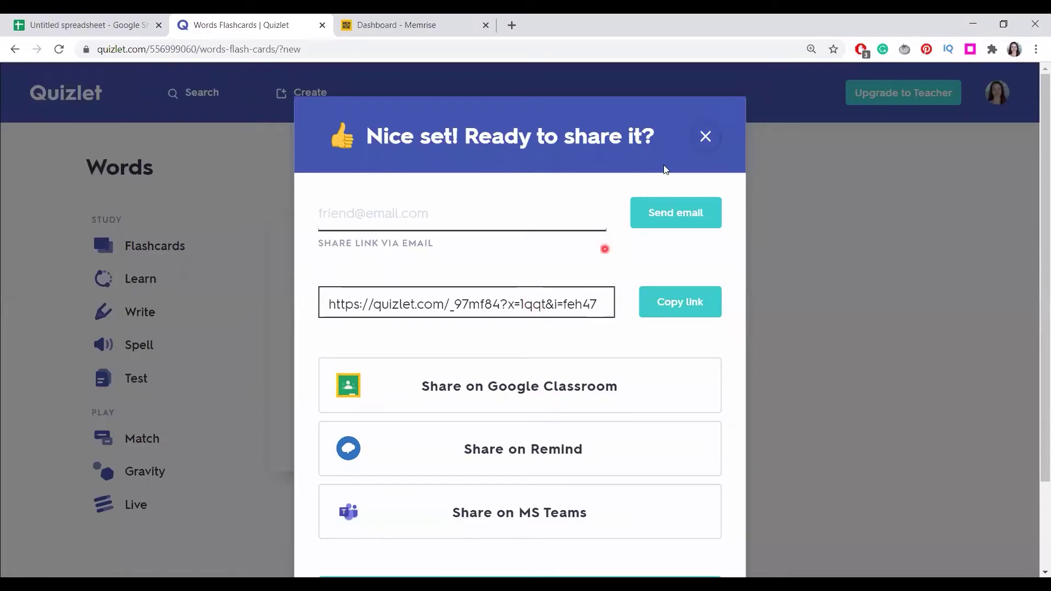
{"action": "left_click", "coordinate": [704, 138]}
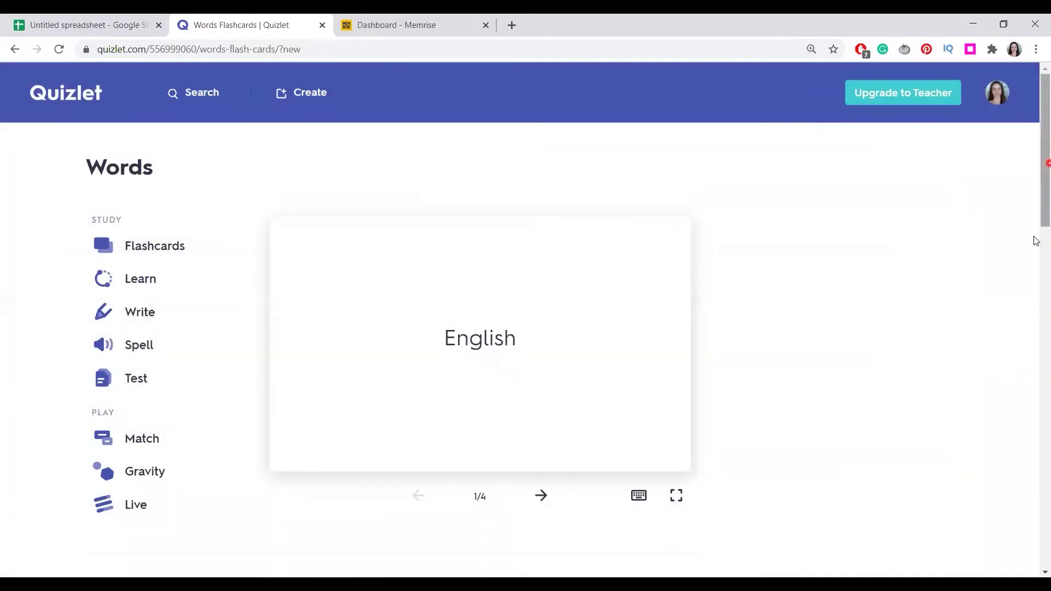
{"action": "scroll", "coordinate": [1035, 229], "scroll_direction": "down", "scroll_amount": 4}
{"action": "scroll", "coordinate": [1036, 219], "scroll_direction": "up", "scroll_amount": 3}
{"action": "left_click", "coordinate": [59, 49]}
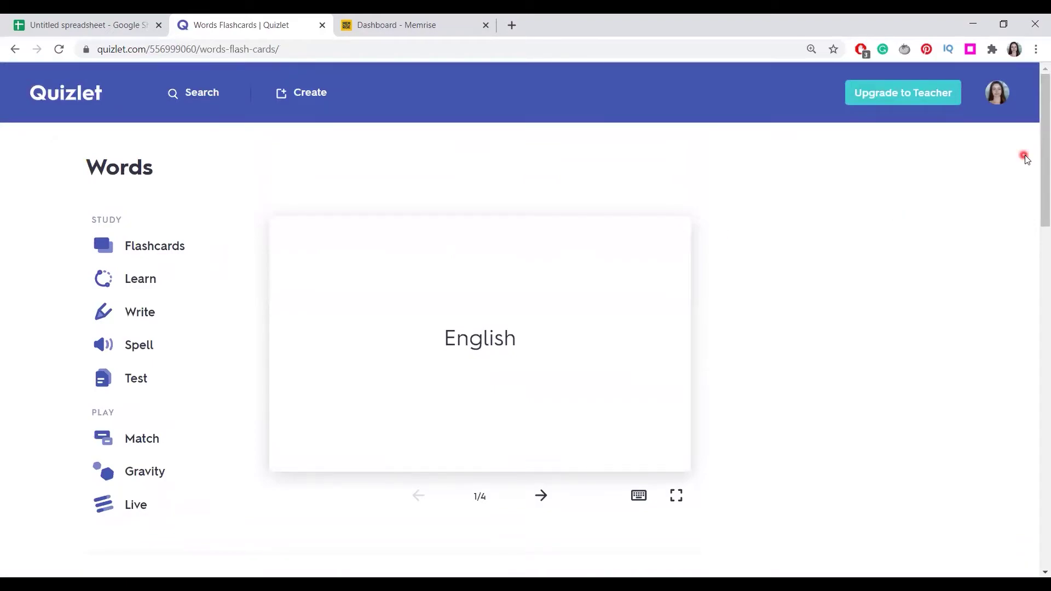
{"action": "scroll", "coordinate": [1035, 219], "scroll_direction": "down", "scroll_amount": 5}
{"action": "scroll", "coordinate": [1035, 258], "scroll_direction": "up", "scroll_amount": 5}
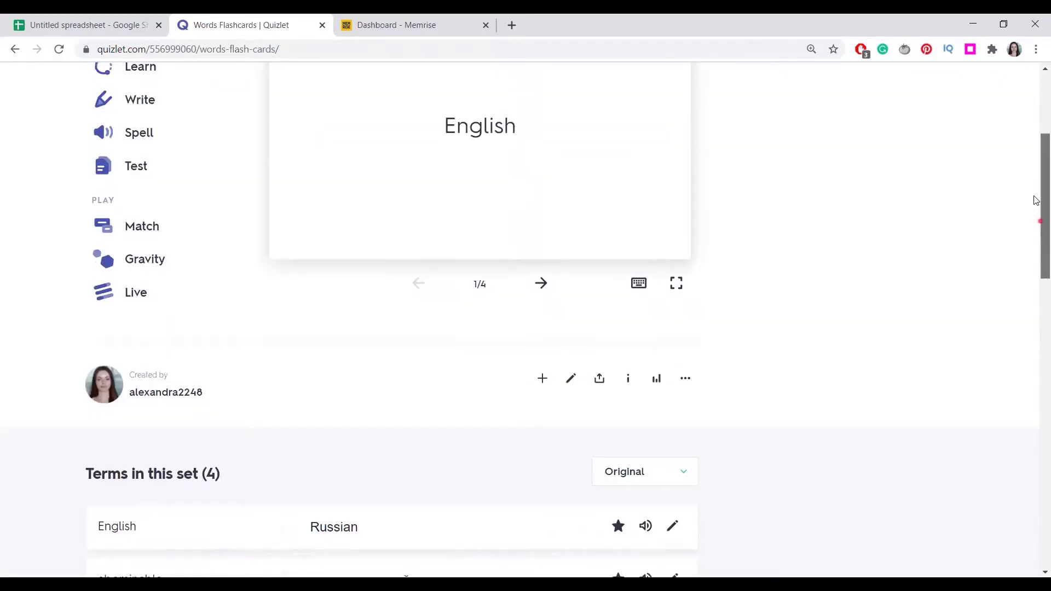
{"action": "left_click", "coordinate": [158, 221]}
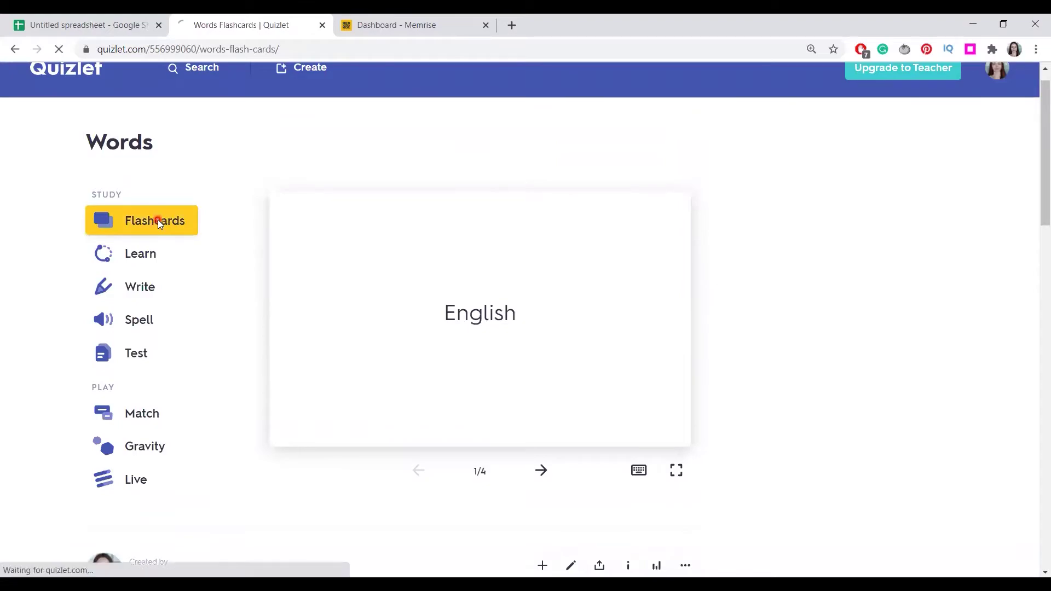
{"action": "left_click", "coordinate": [110, 505]}
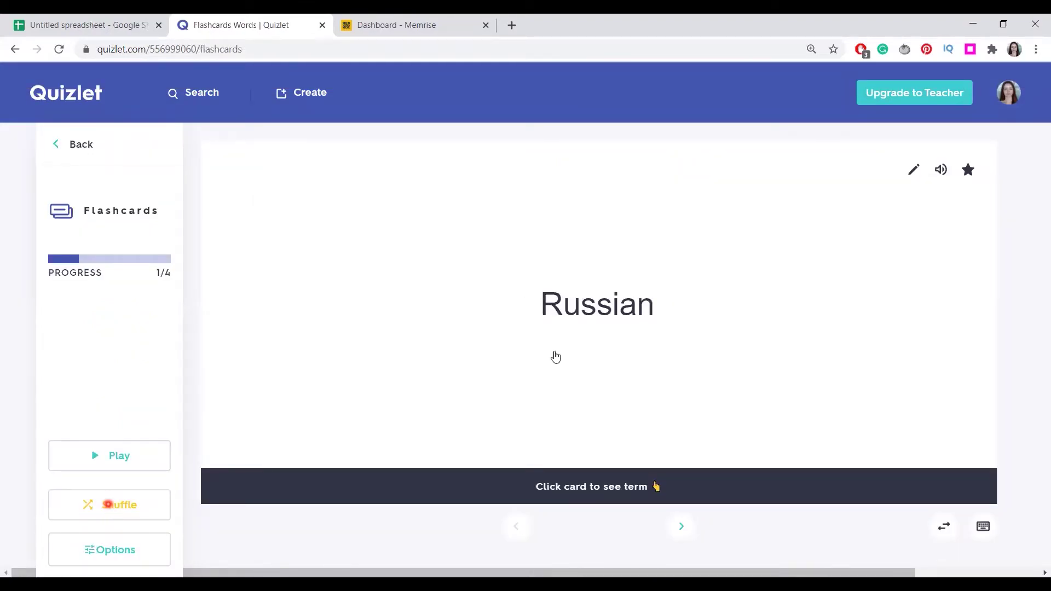
{"action": "left_click", "coordinate": [569, 282]}
{"action": "left_click", "coordinate": [58, 147]}
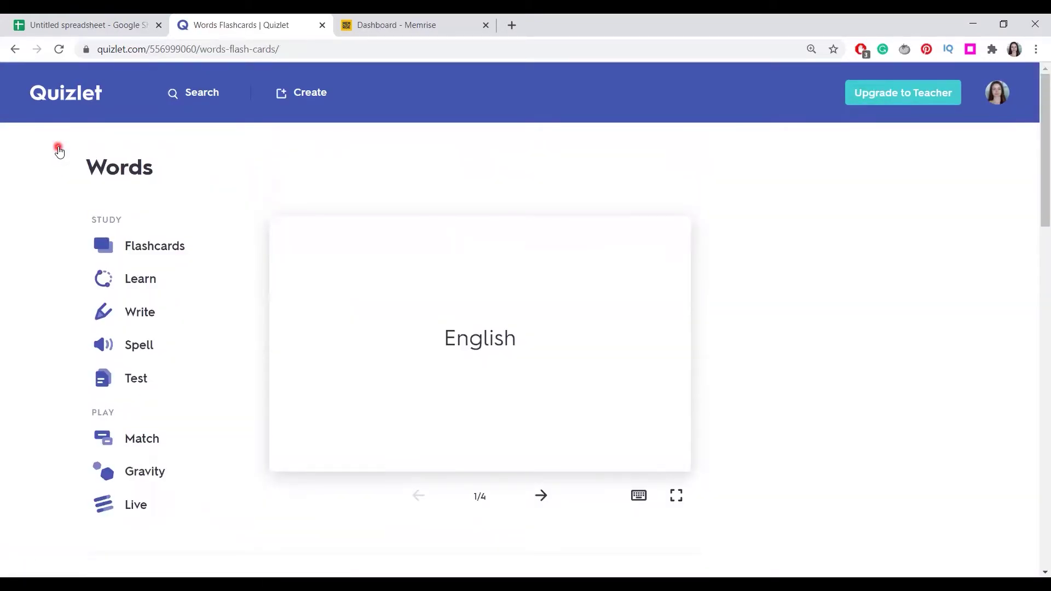
{"action": "left_click", "coordinate": [139, 279]}
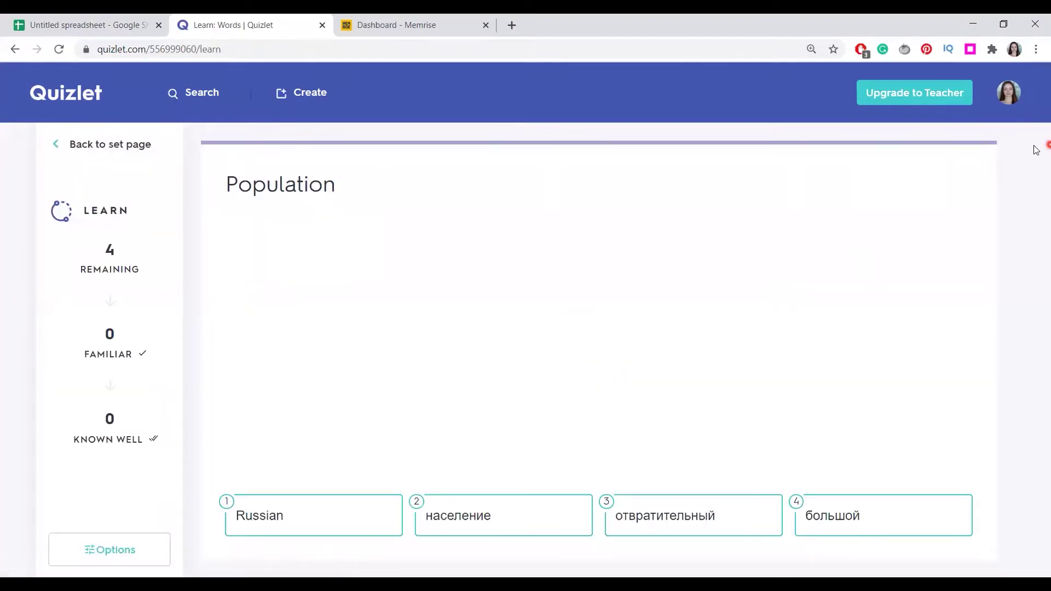
{"action": "key", "text": "alt+Left"}
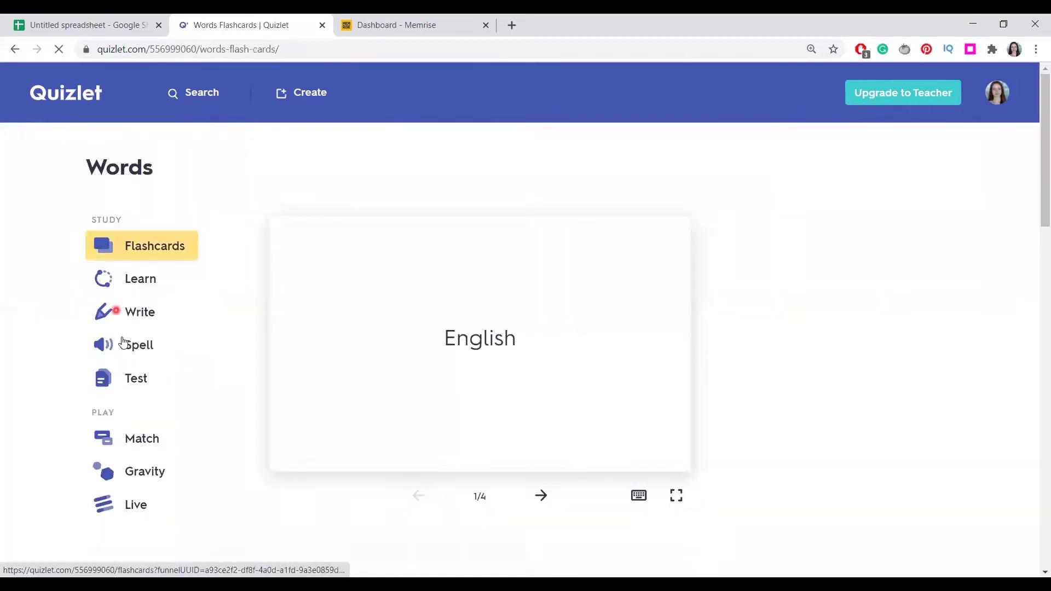
{"action": "left_click", "coordinate": [141, 323]}
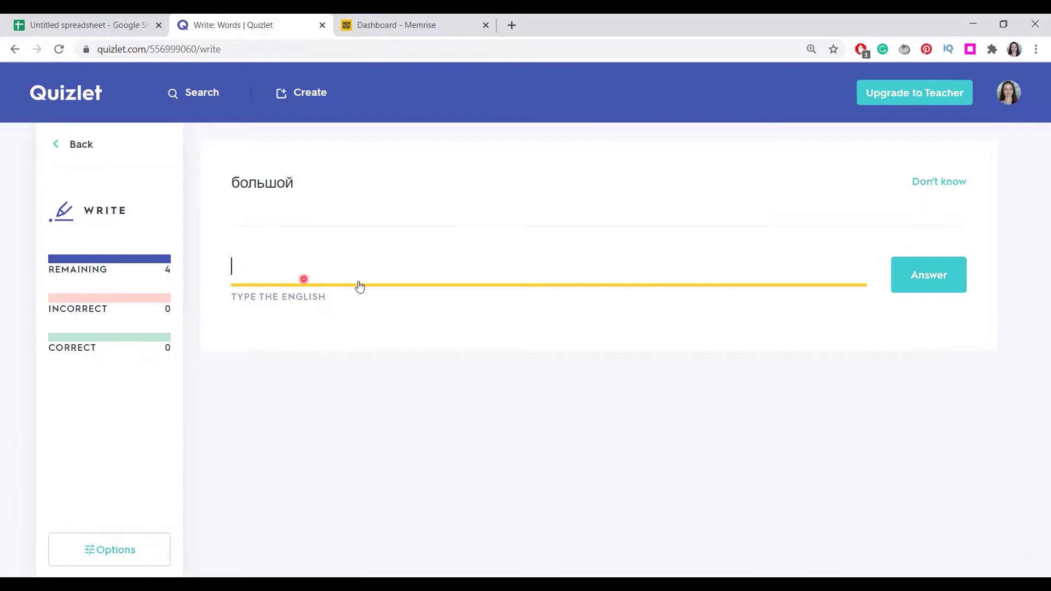
{"action": "left_click", "coordinate": [57, 144]}
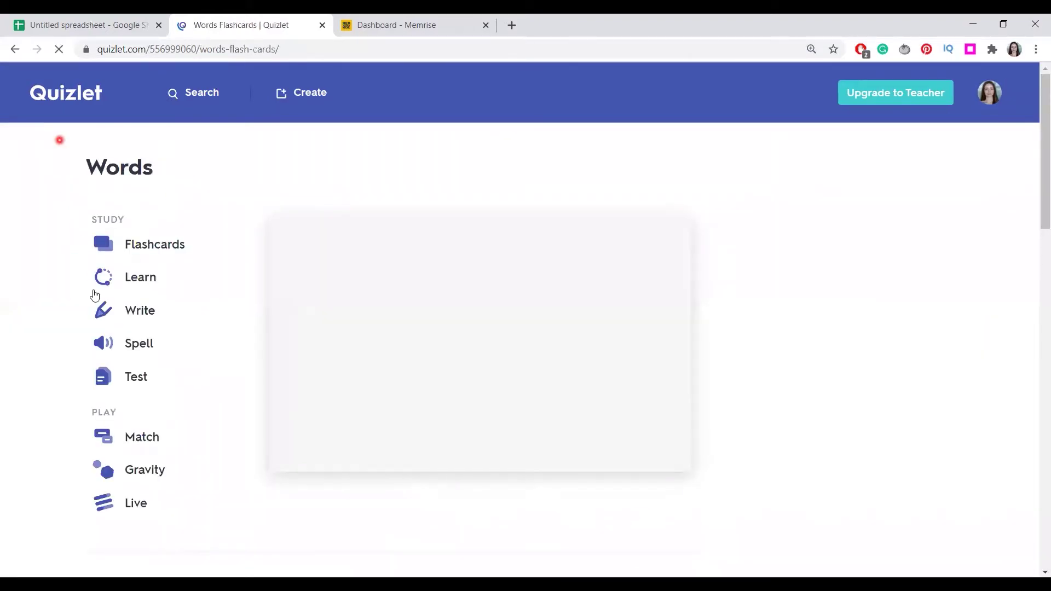
{"action": "left_click", "coordinate": [144, 356]}
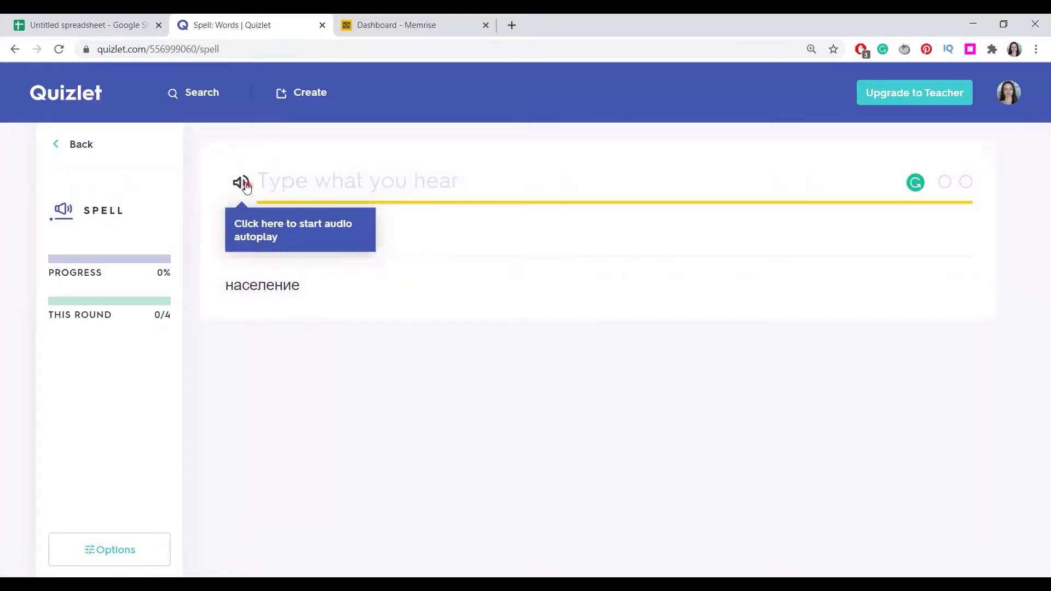
{"action": "left_click", "coordinate": [243, 183]}
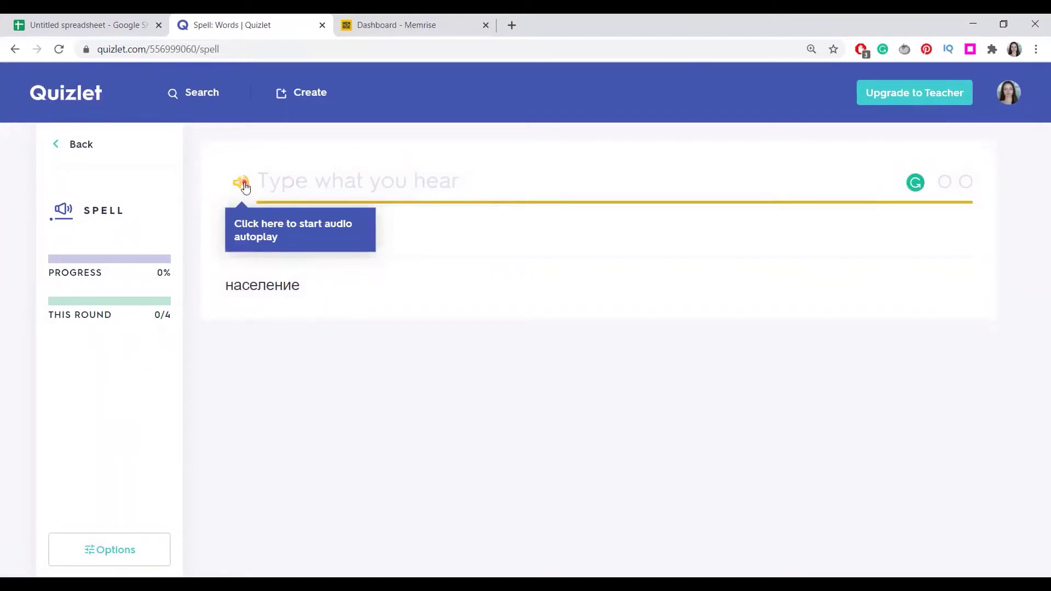
{"action": "left_click", "coordinate": [300, 184]}
{"action": "type", "text": "po"}
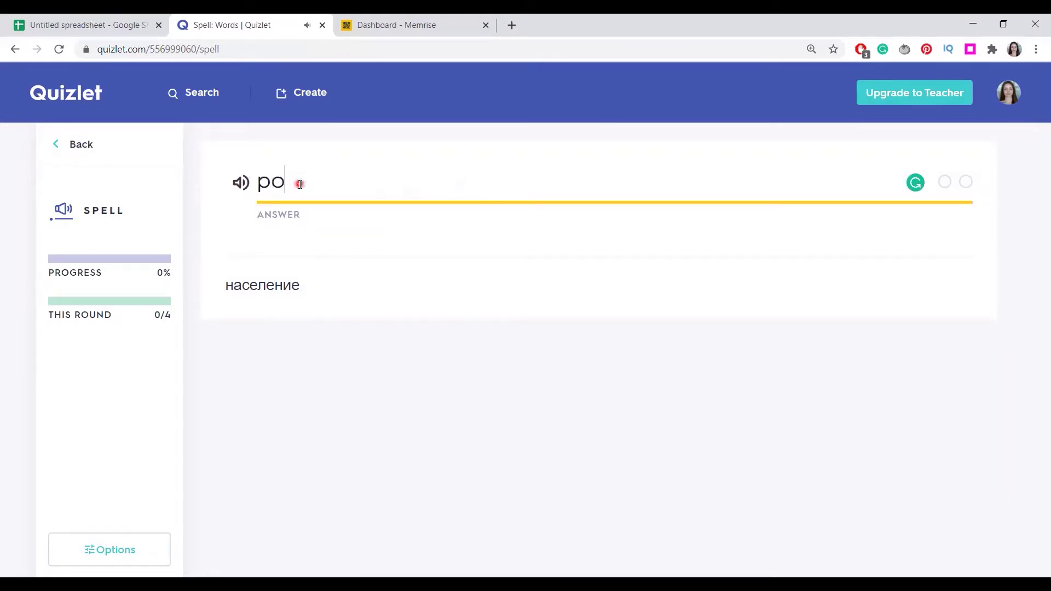
{"action": "type", "text": "pulation"}
{"action": "key", "text": "Return"}
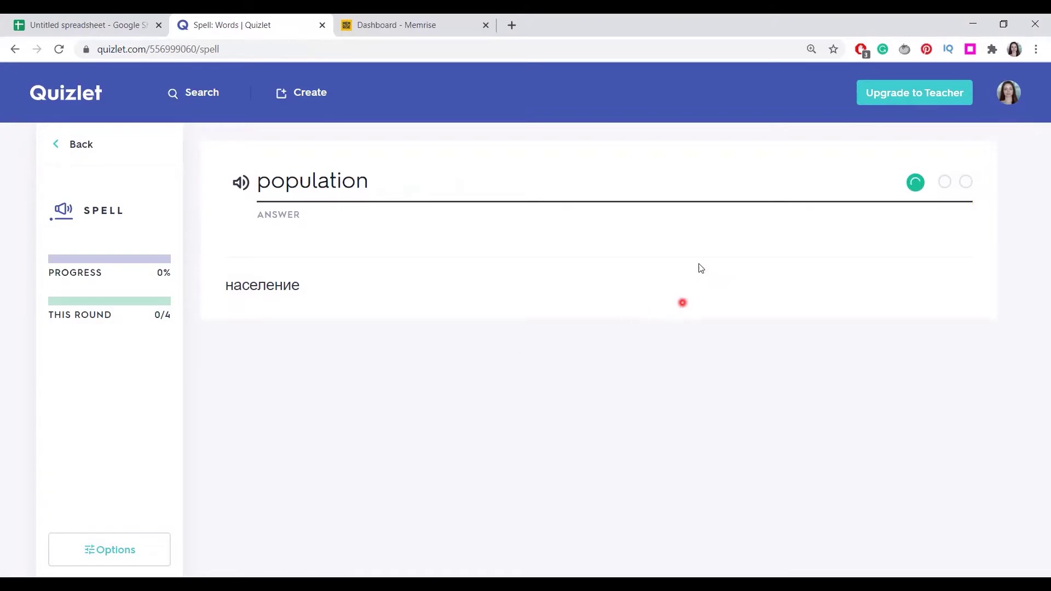
{"action": "left_click", "coordinate": [81, 144]}
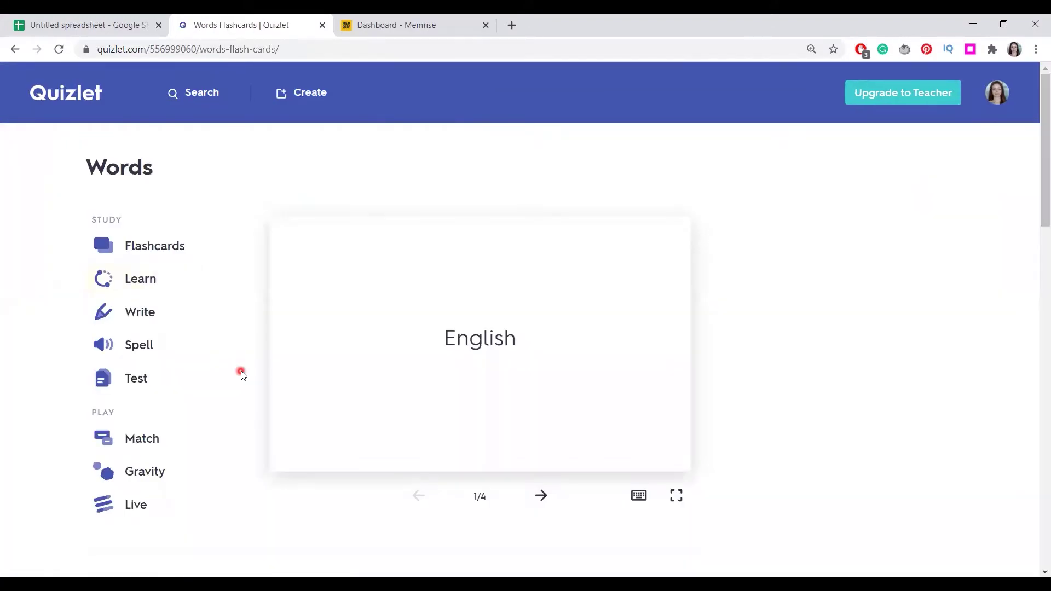
Open a practice test for Words, go back, then head to the Quizlet home page.
{"action": "left_click", "coordinate": [143, 382]}
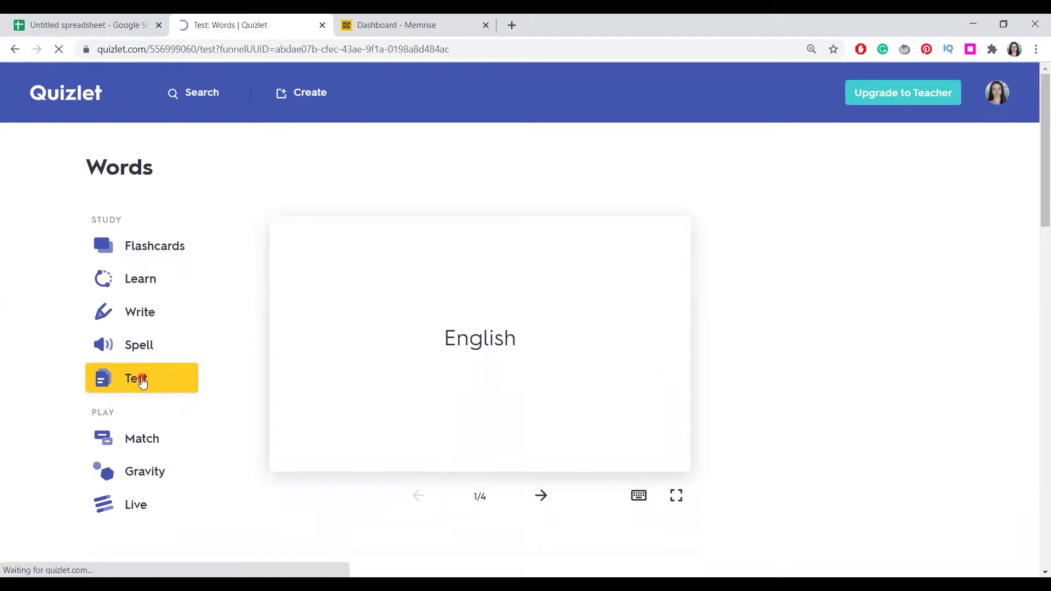
{"action": "scroll", "coordinate": [1023, 179], "scroll_direction": "down", "scroll_amount": 7}
{"action": "scroll", "coordinate": [1023, 179], "scroll_direction": "up", "scroll_amount": 7}
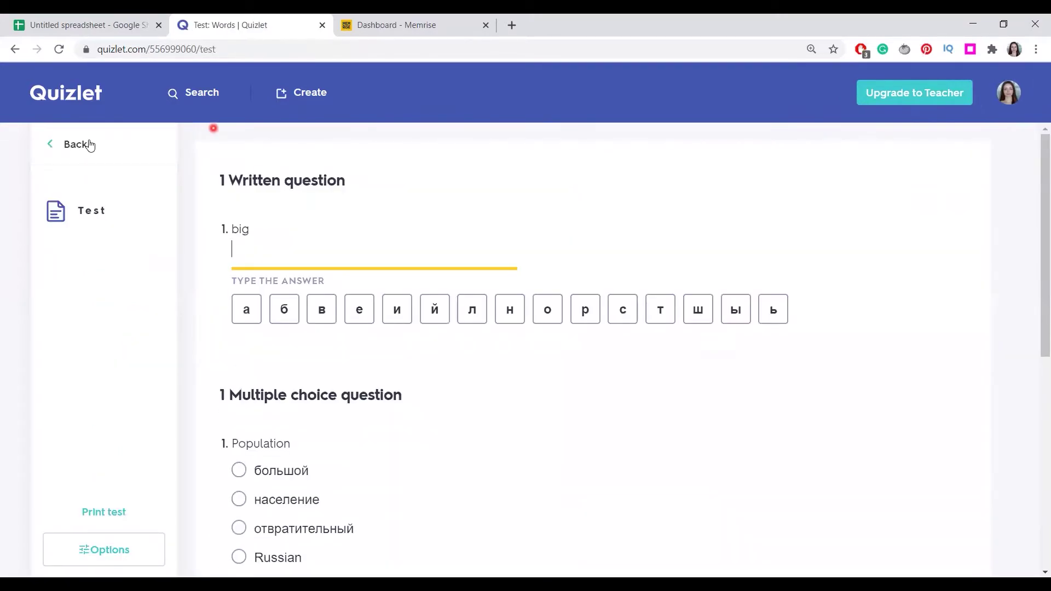
{"action": "left_click", "coordinate": [77, 143]}
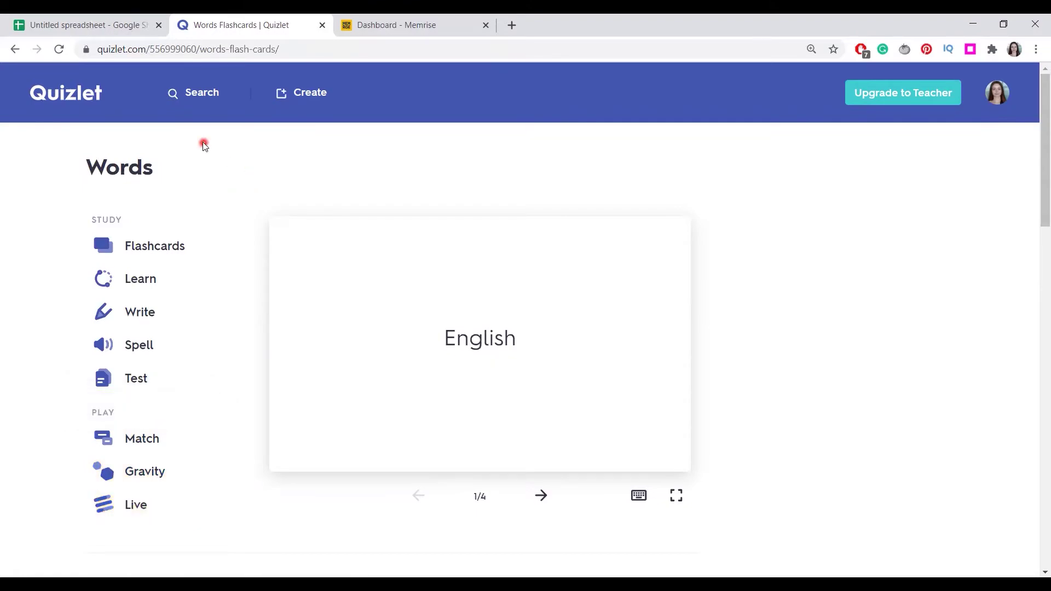
{"action": "left_click", "coordinate": [81, 97]}
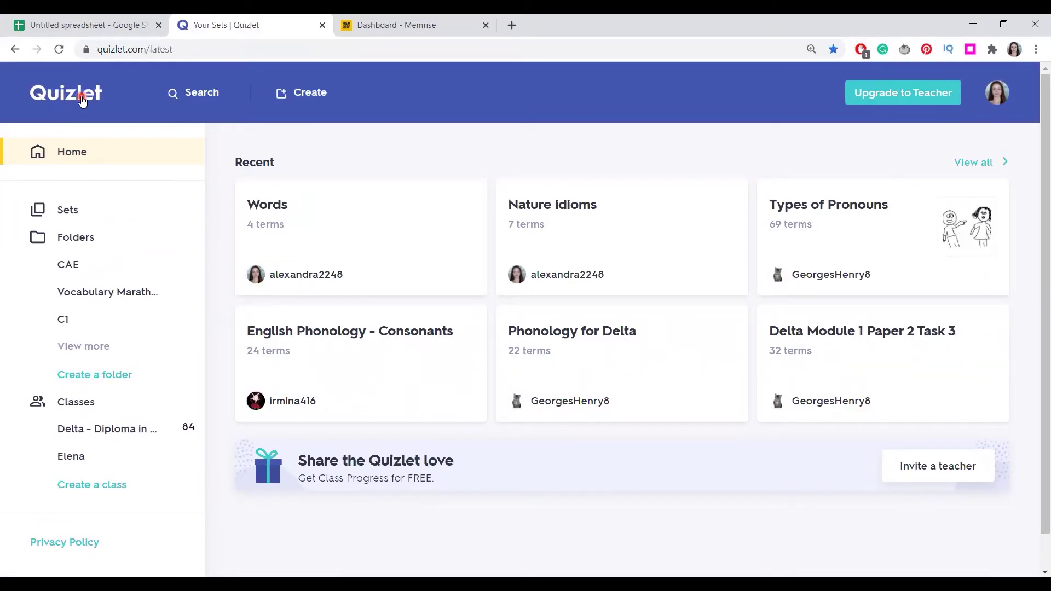
From the Memrise dashboard go to Courses and choose 'Create a course'.
{"action": "left_click", "coordinate": [402, 29]}
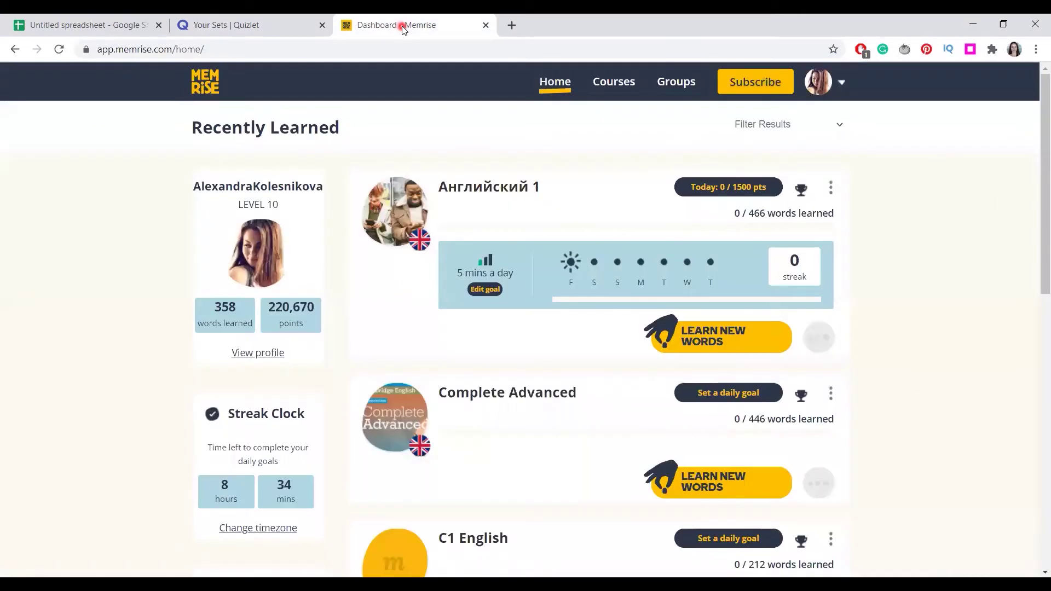
{"action": "left_click", "coordinate": [607, 86]}
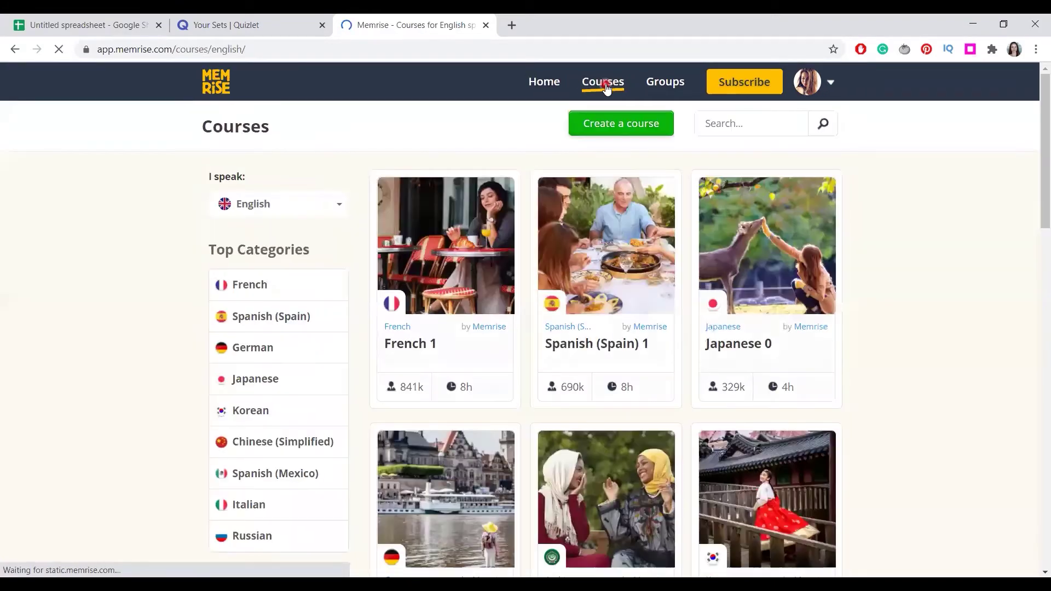
{"action": "left_click", "coordinate": [620, 122]}
Copy cells A1:B3 (English–Russian headers and word pairs) from Google Sheets, then return to Memrise.
{"action": "left_click", "coordinate": [48, 20]}
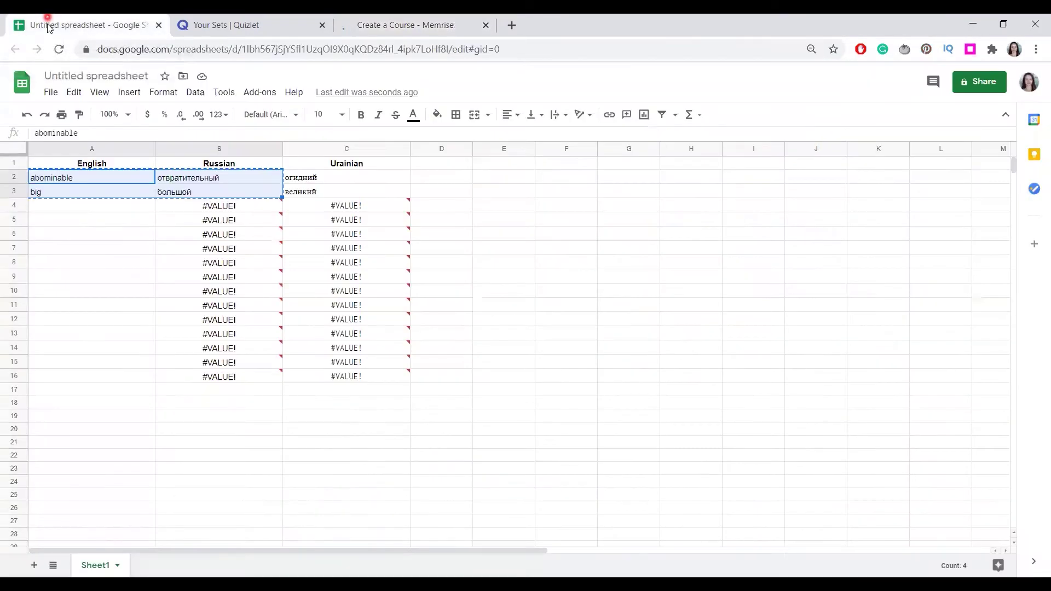
{"action": "left_click", "coordinate": [75, 164]}
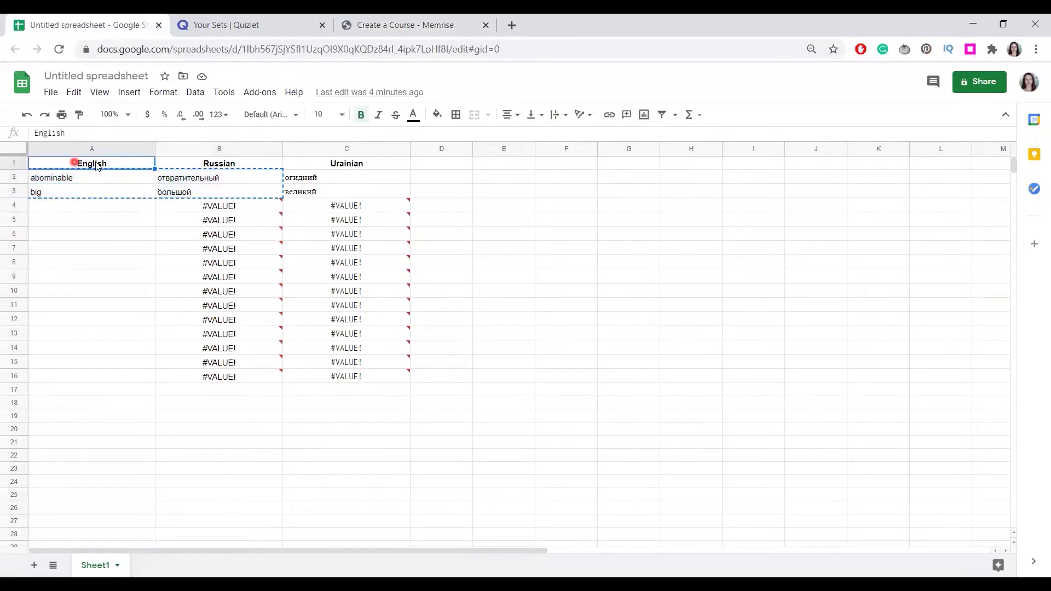
{"action": "left_click", "coordinate": [201, 194], "text": "shift"}
{"action": "right_click", "coordinate": [174, 187]}
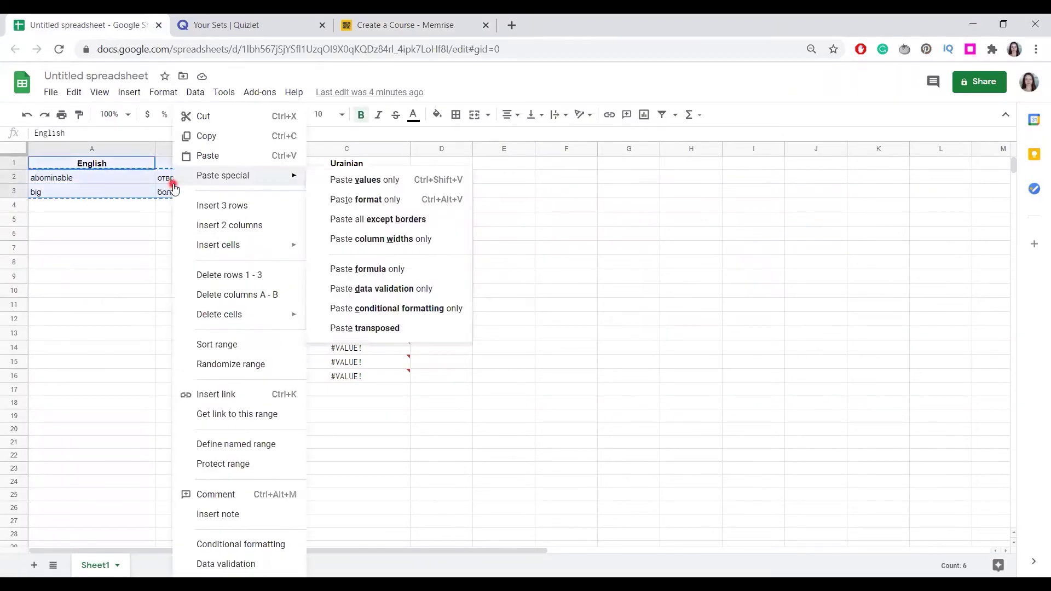
{"action": "left_click", "coordinate": [218, 139]}
{"action": "left_click", "coordinate": [410, 25]}
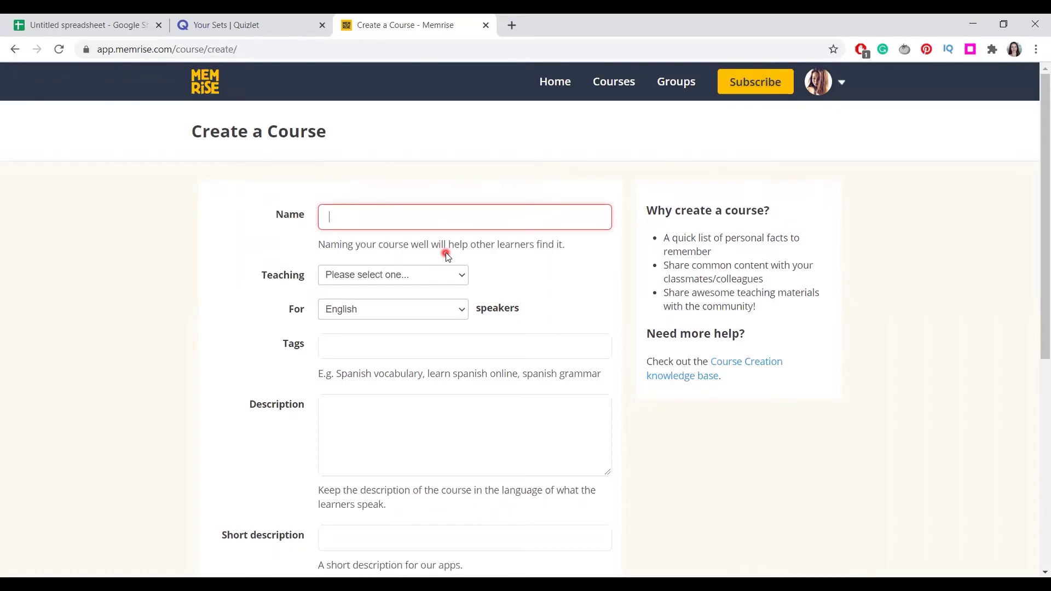
Name the course 'Words', teaching English to Russian speakers.
{"action": "type", "text": "Words"}
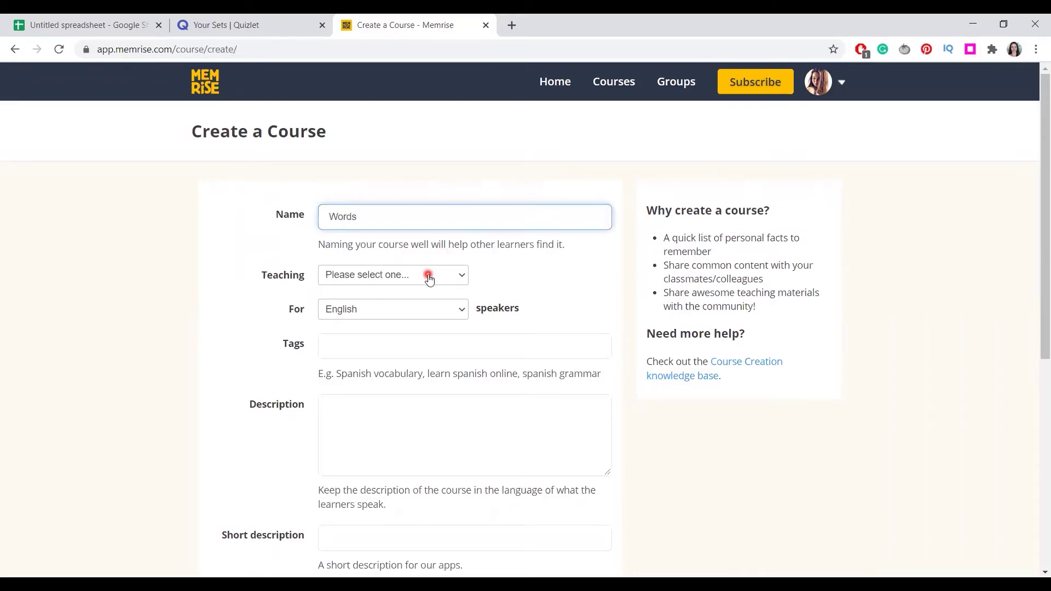
{"action": "left_click", "coordinate": [429, 276]}
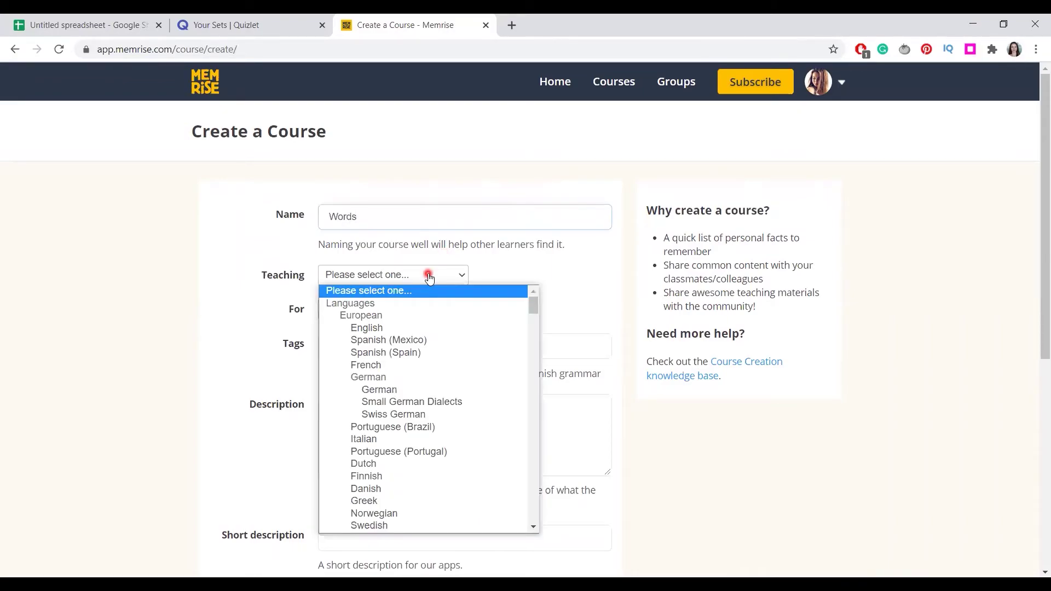
{"action": "left_click", "coordinate": [390, 327]}
{"action": "left_click", "coordinate": [414, 312]}
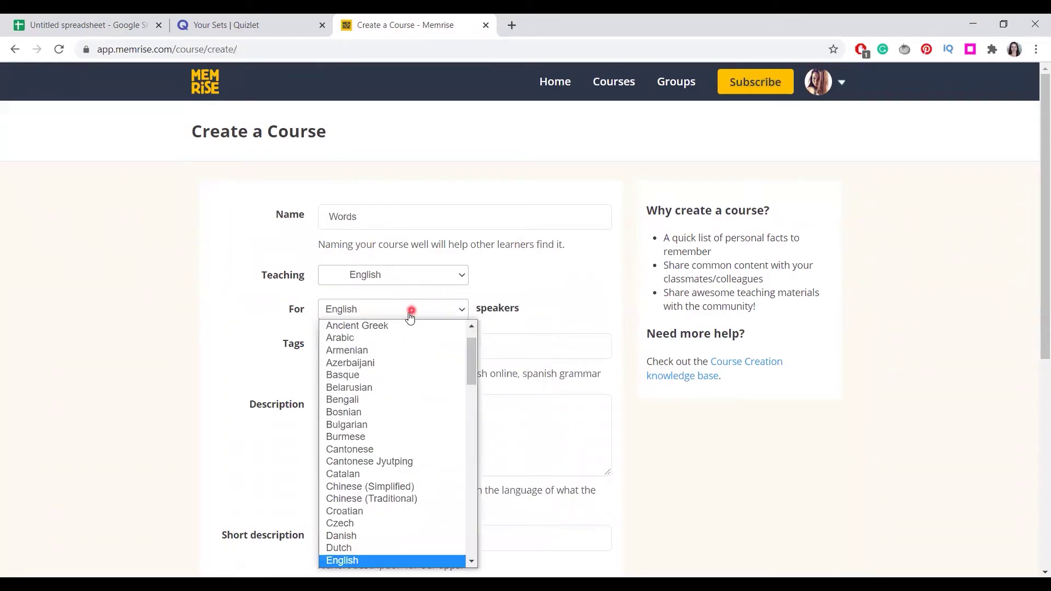
{"action": "left_click_drag", "start_coordinate": [472, 378], "coordinate": [482, 510]}
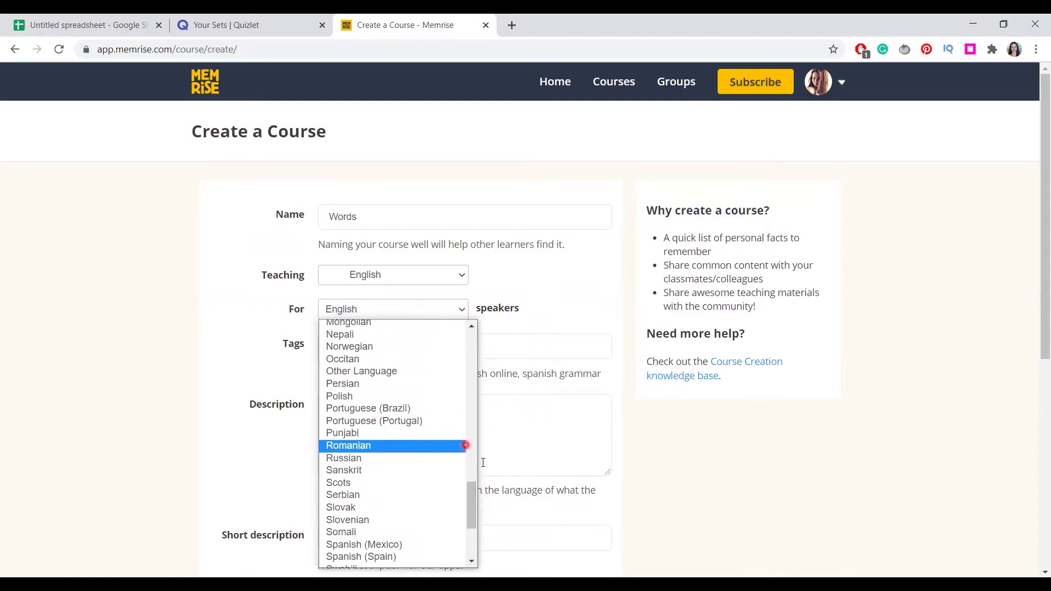
{"action": "left_click", "coordinate": [390, 458]}
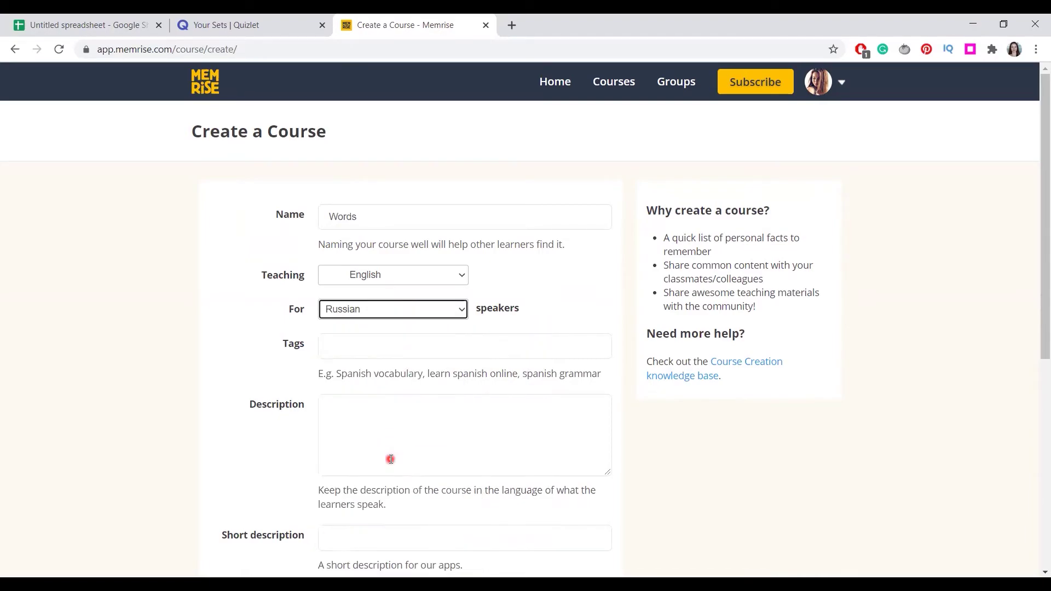
Tag the course Beginner and create it.
{"action": "left_click_drag", "start_coordinate": [1036, 263], "coordinate": [1035, 329]}
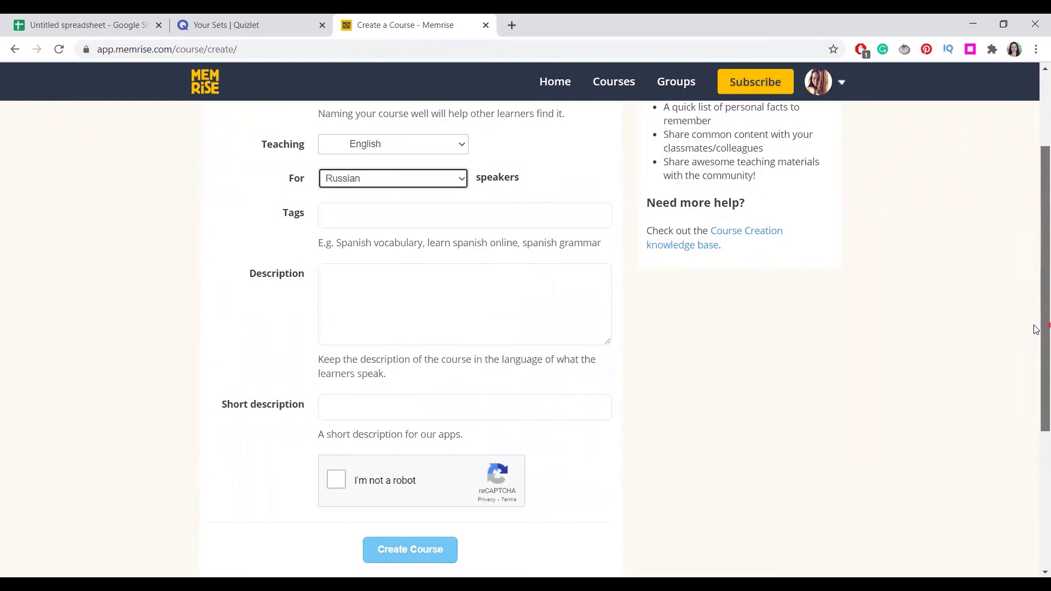
{"action": "left_click", "coordinate": [347, 216]}
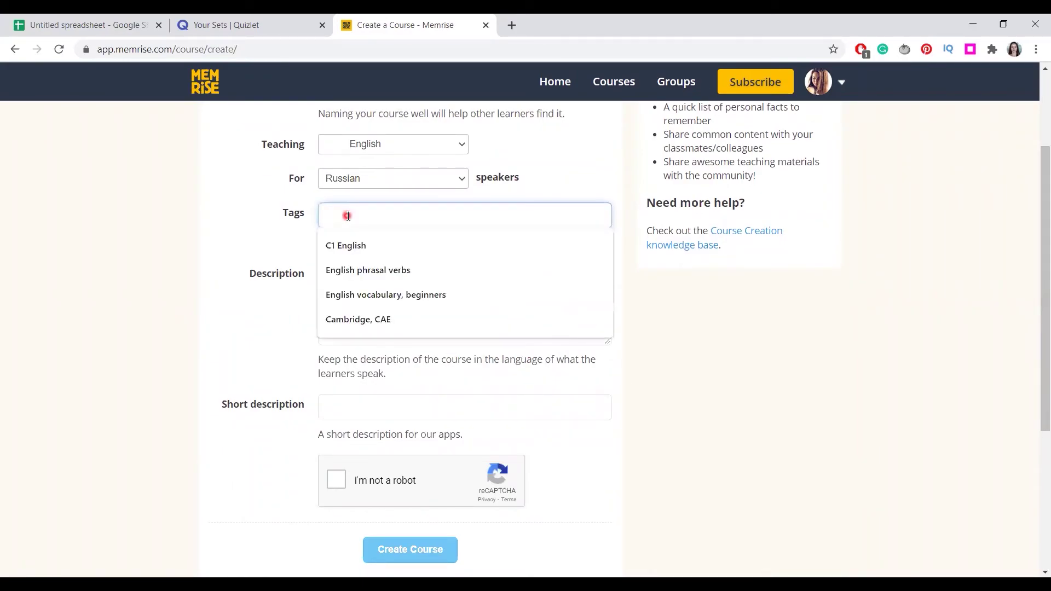
{"action": "type", "text": "Beginner"}
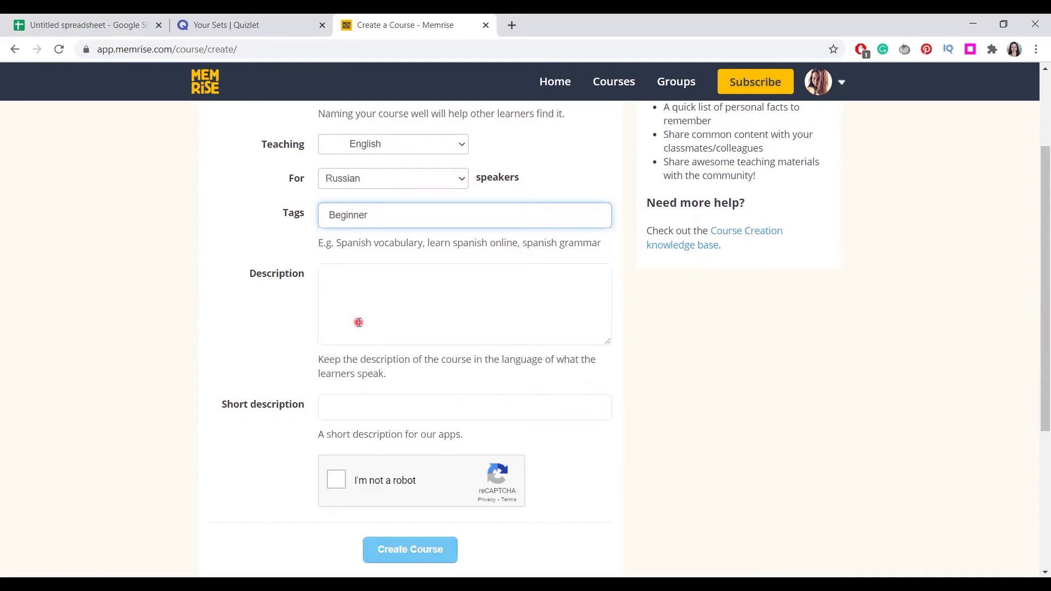
{"action": "scroll", "coordinate": [1020, 346], "scroll_direction": "down", "scroll_amount": 3}
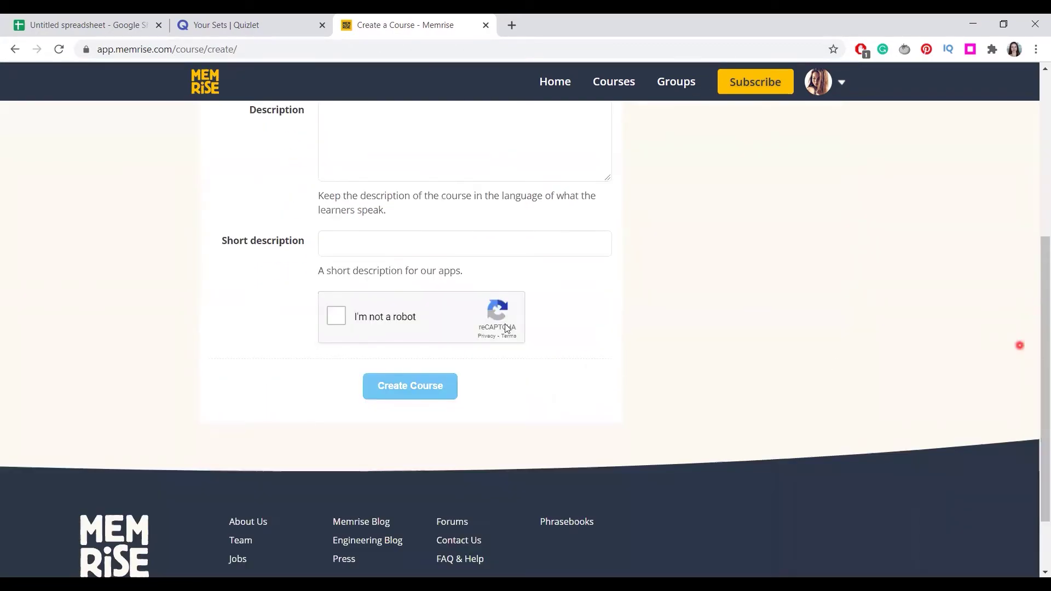
{"action": "left_click", "coordinate": [424, 392]}
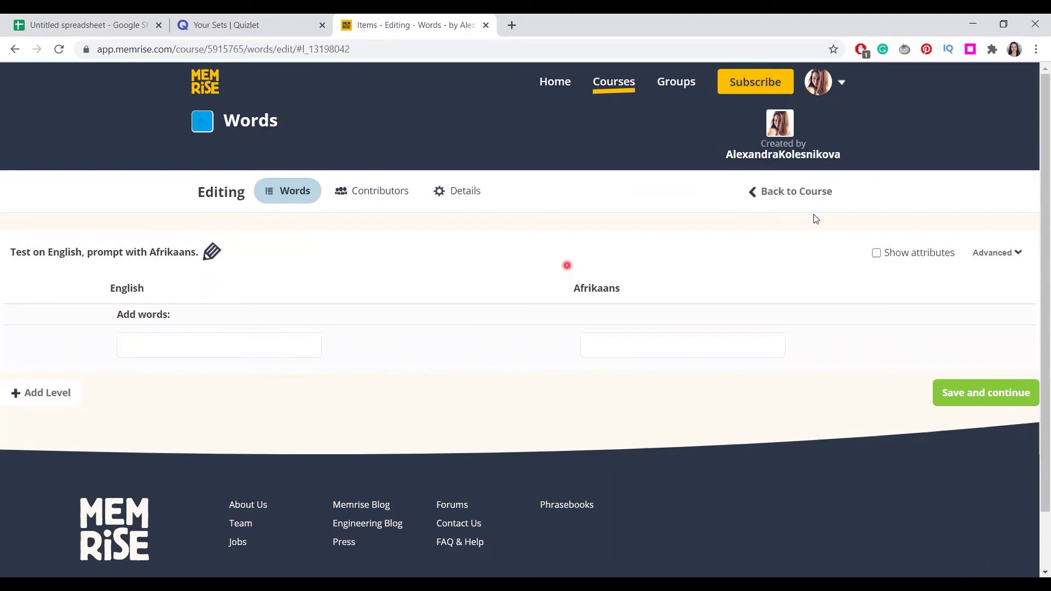
Bulk-add the pasted English–Russian rows, including abominable–отвратительный and big–большой, then save.
{"action": "left_click", "coordinate": [983, 255]}
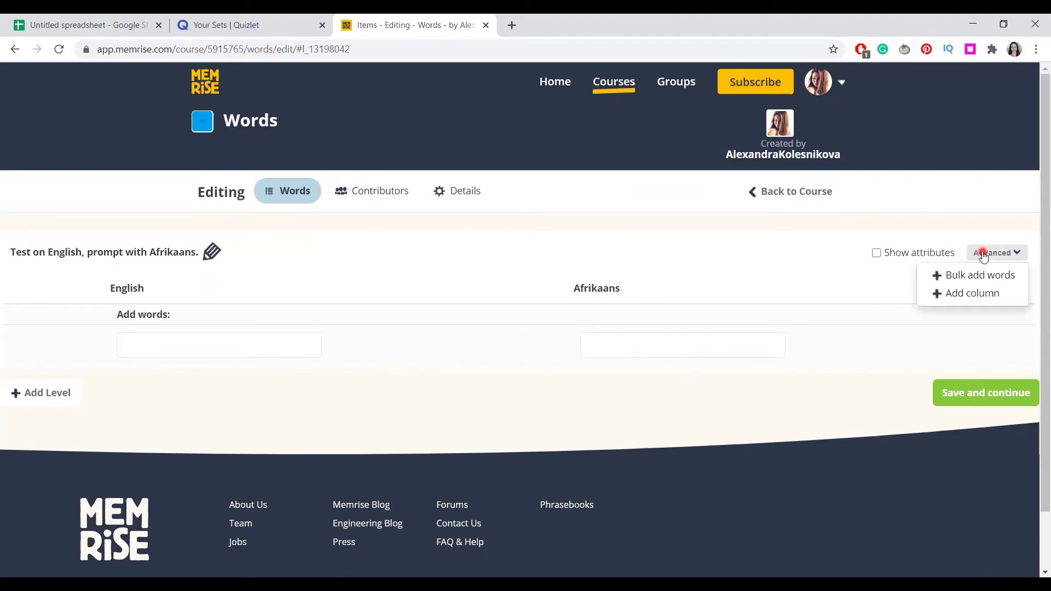
{"action": "left_click", "coordinate": [966, 279]}
{"action": "left_click", "coordinate": [638, 331]}
{"action": "key", "text": "ctrl+v"}
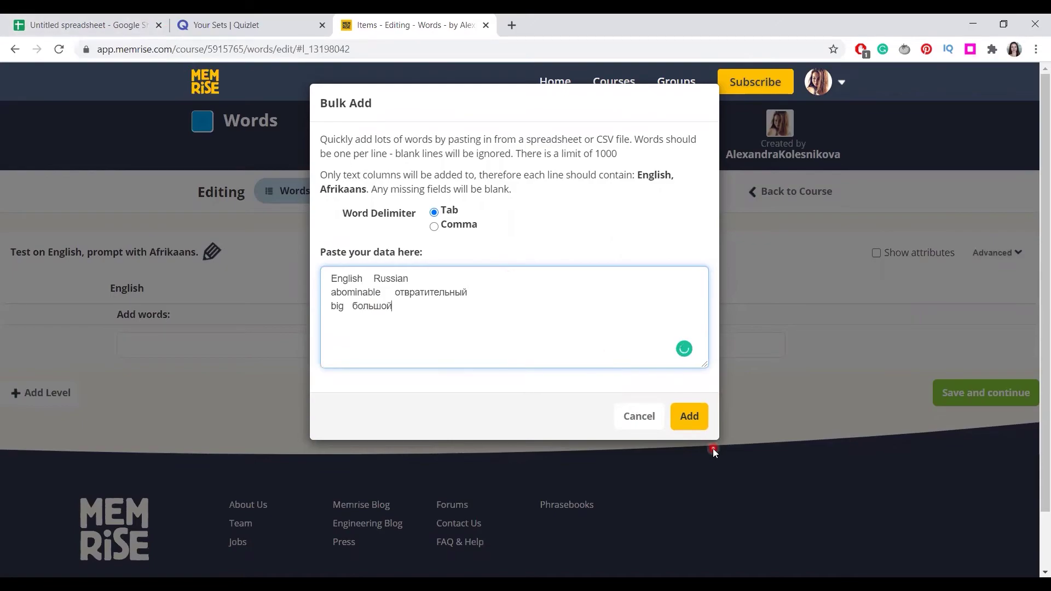
{"action": "left_click", "coordinate": [690, 417]}
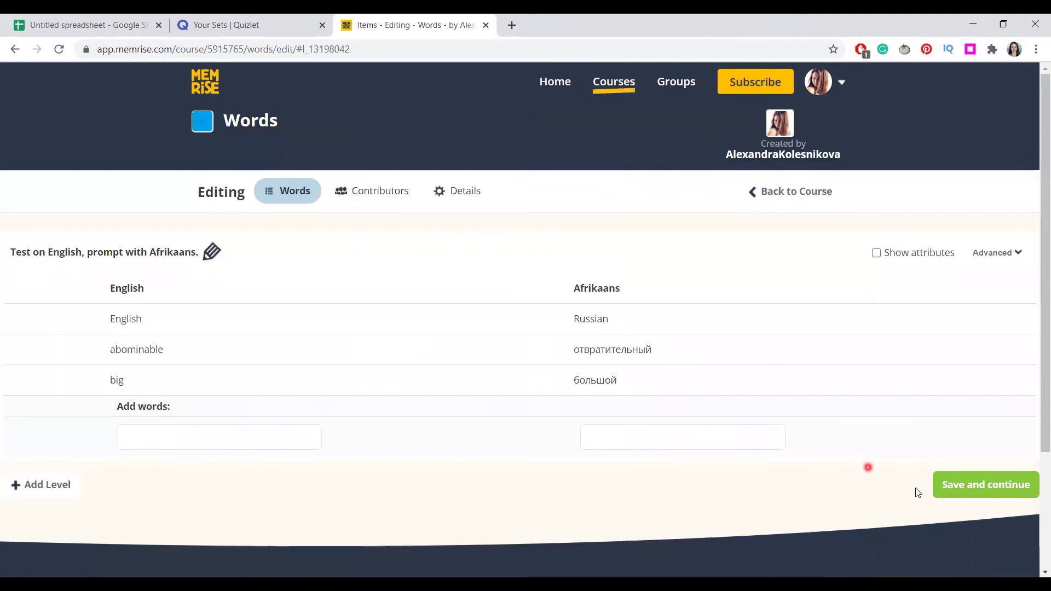
{"action": "left_click", "coordinate": [952, 499]}
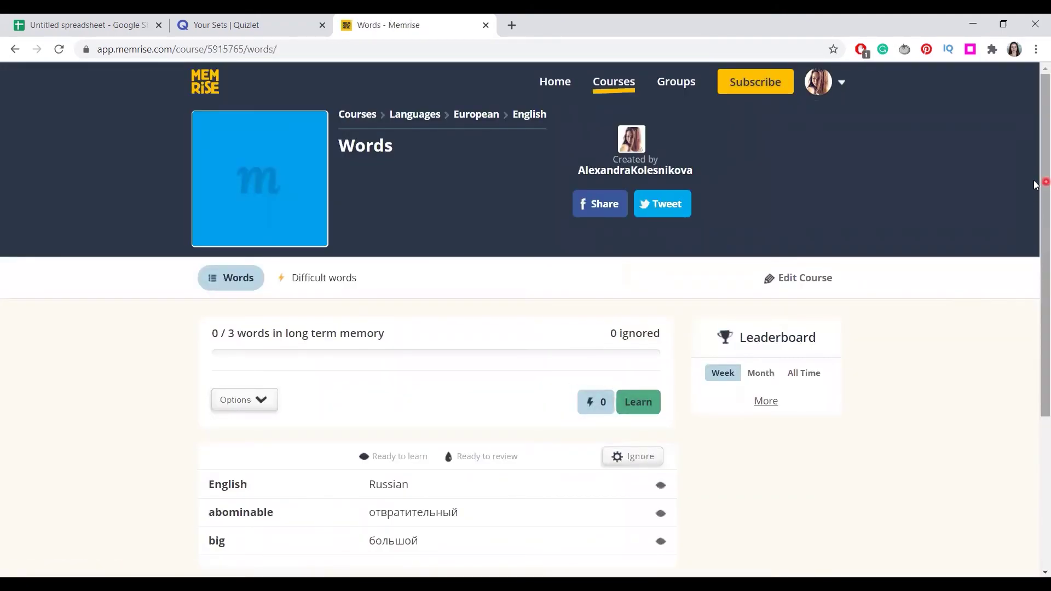
Learn the Words cards through big – большой, reaching 90 points, then quit the session.
{"action": "left_click_drag", "start_coordinate": [1039, 183], "coordinate": [1035, 224]}
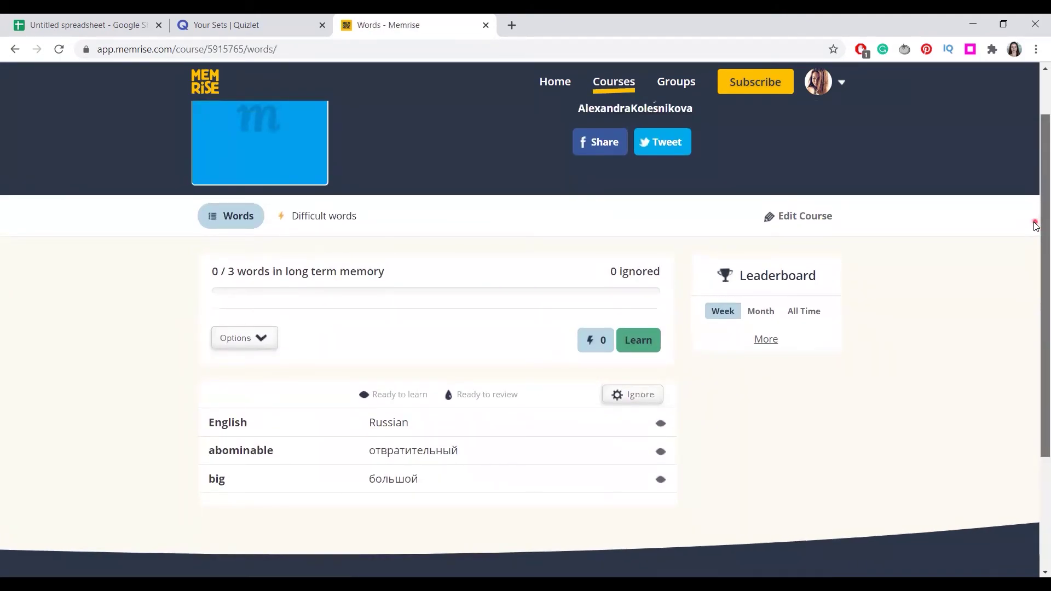
{"action": "left_click", "coordinate": [633, 354]}
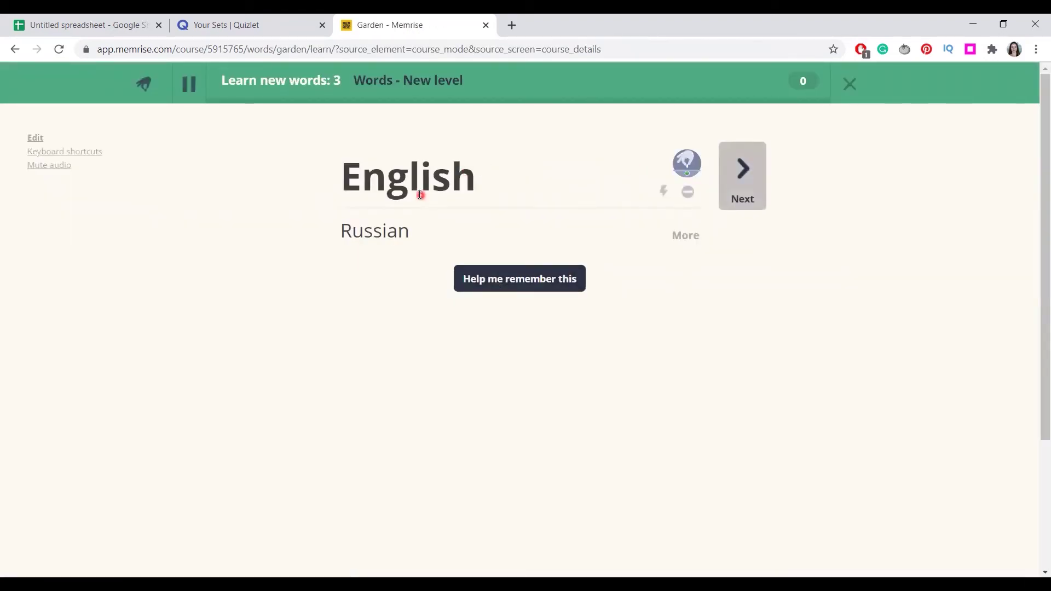
{"action": "left_click", "coordinate": [737, 167]}
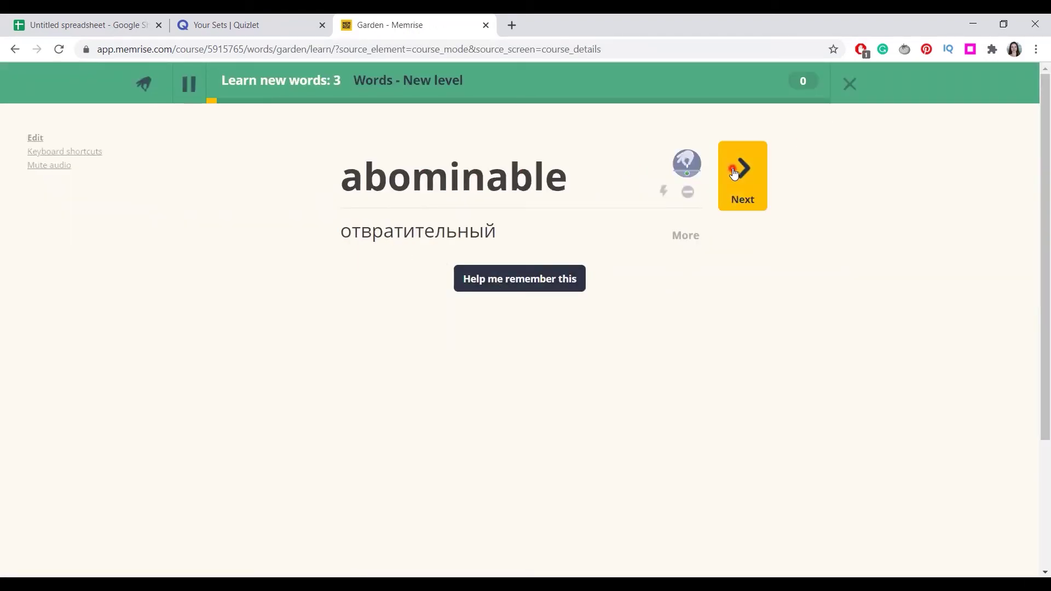
{"action": "left_click", "coordinate": [470, 241]}
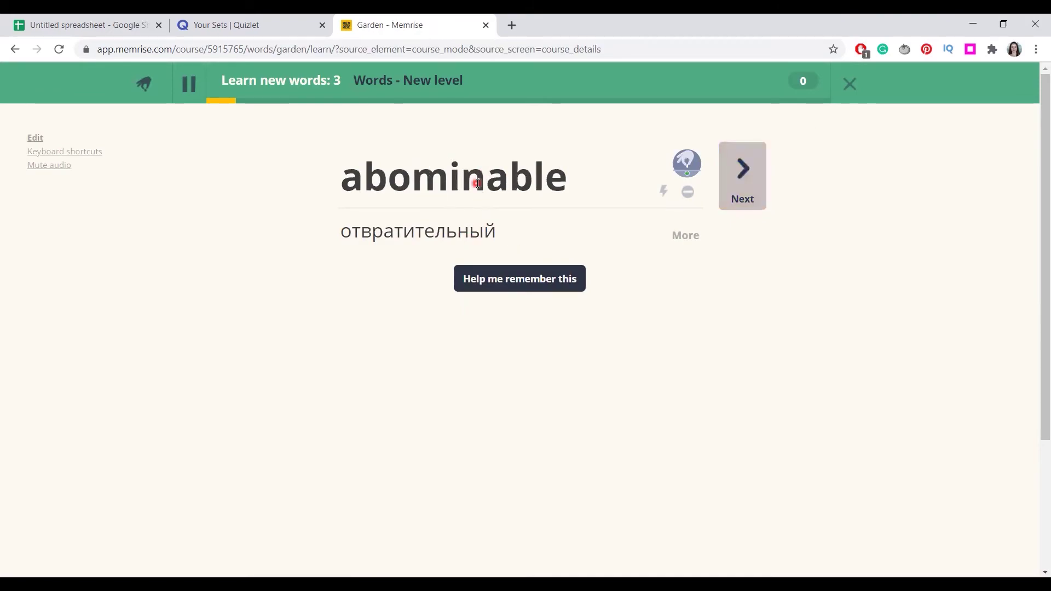
{"action": "left_click", "coordinate": [751, 172]}
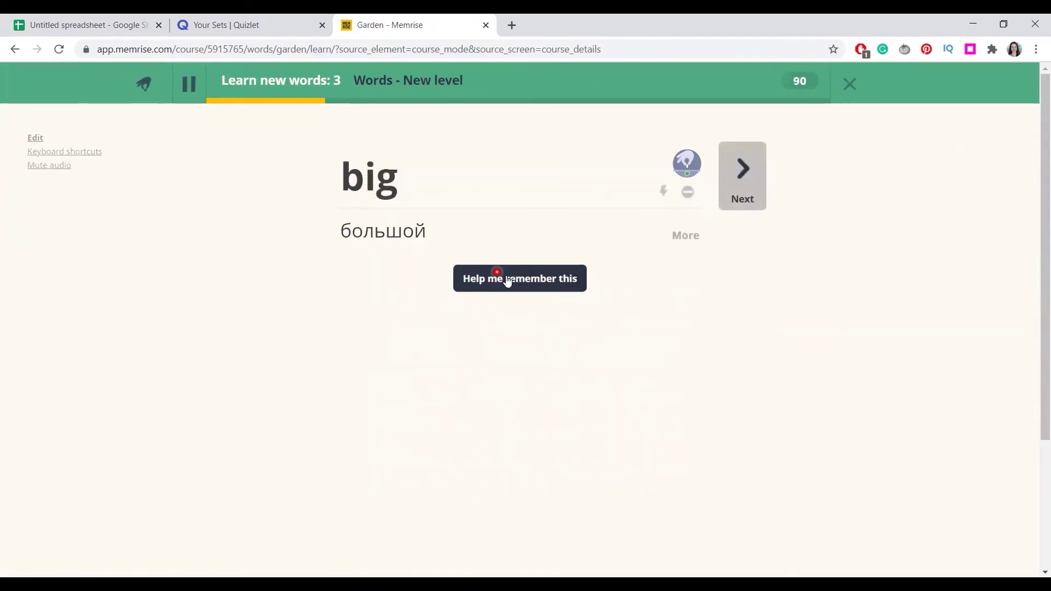
{"action": "left_click", "coordinate": [505, 277]}
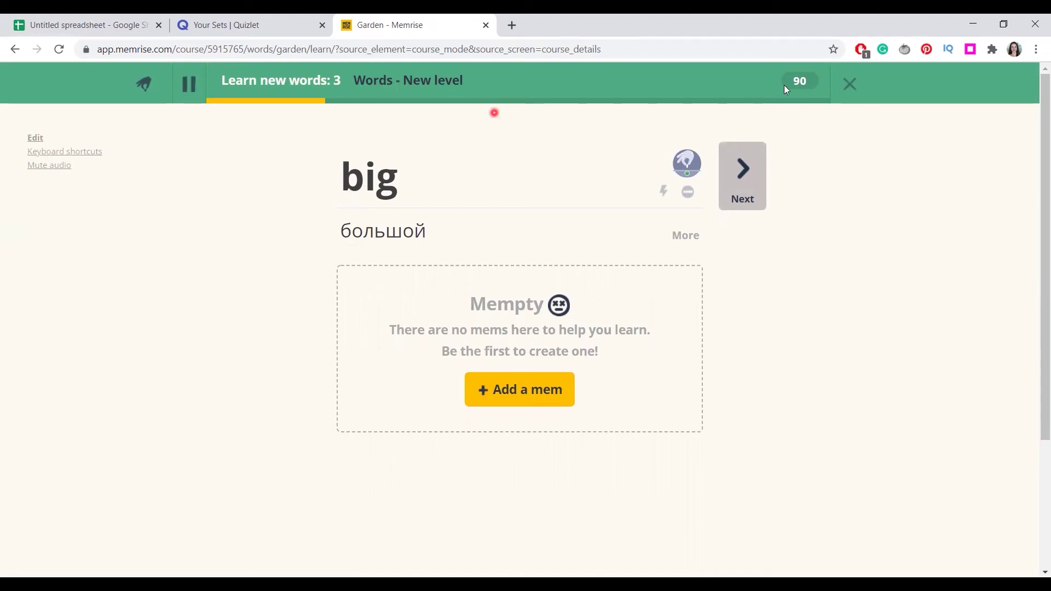
{"action": "left_click", "coordinate": [852, 85]}
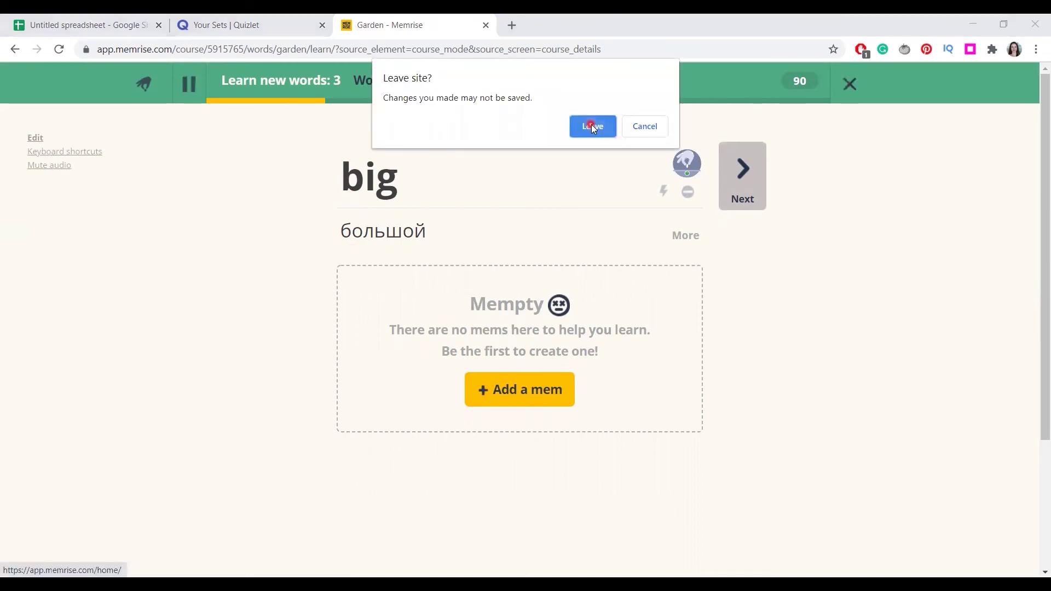
Leave the lesson and check Английский 1's 5-minutes-a-day goal without changing it.
{"action": "left_click", "coordinate": [591, 126]}
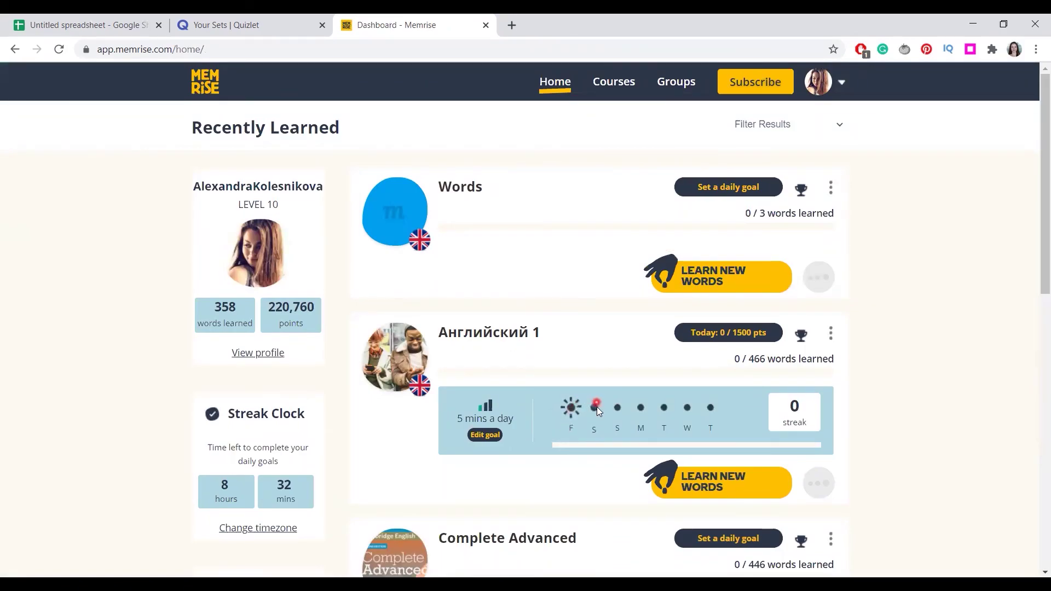
{"action": "left_click", "coordinate": [481, 435]}
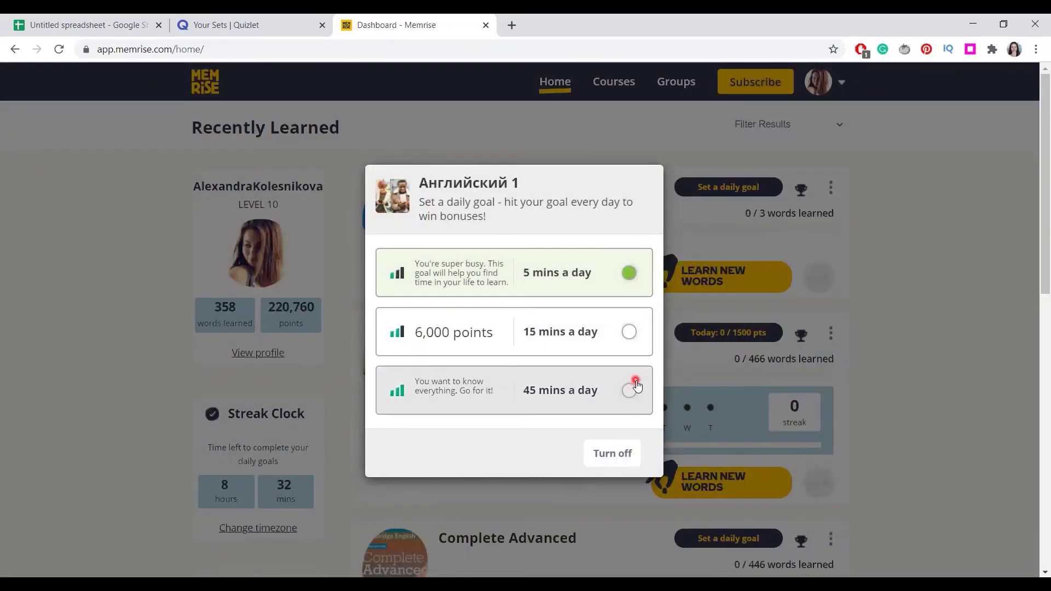
{"action": "left_click", "coordinate": [903, 321]}
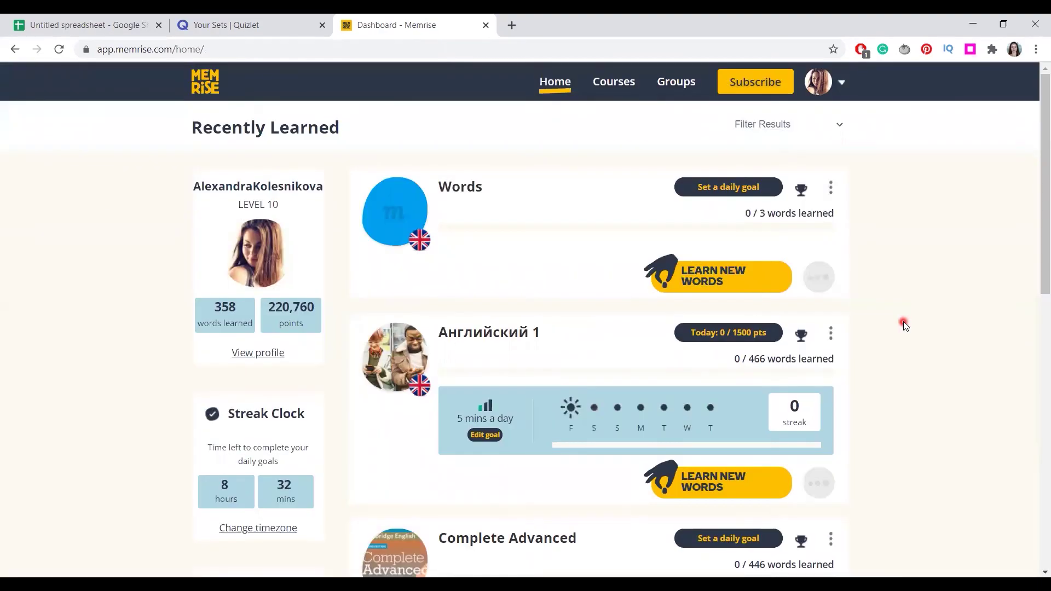